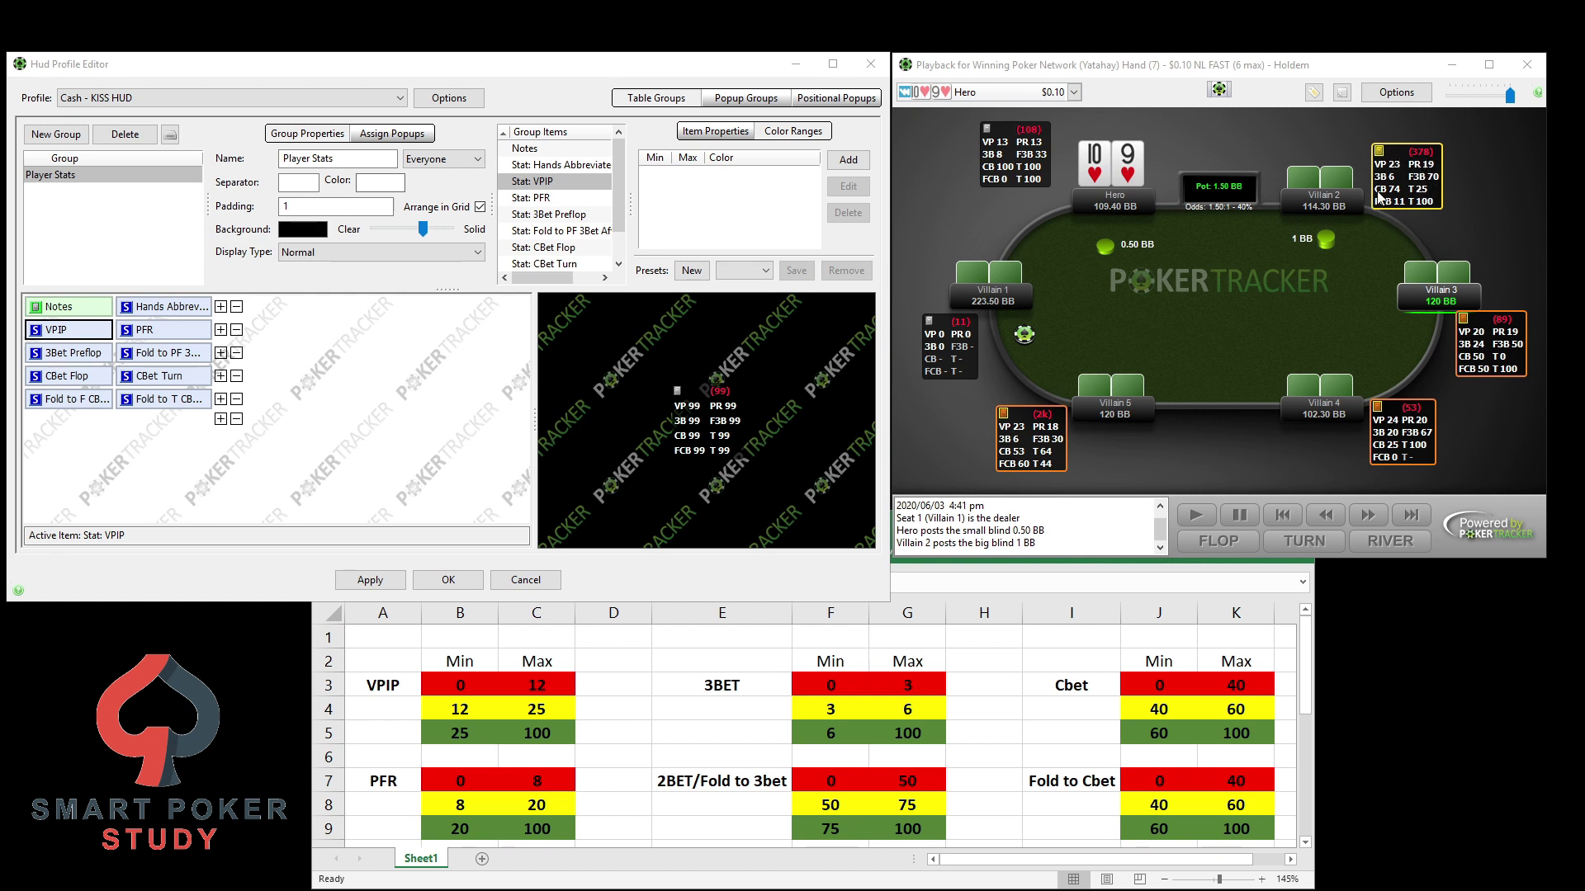
- On VPIP's Color Ranges tab, add a band with Min 0, Max 12 coloured red
{"action": "mouse_move", "coordinate": [1385, 180]}
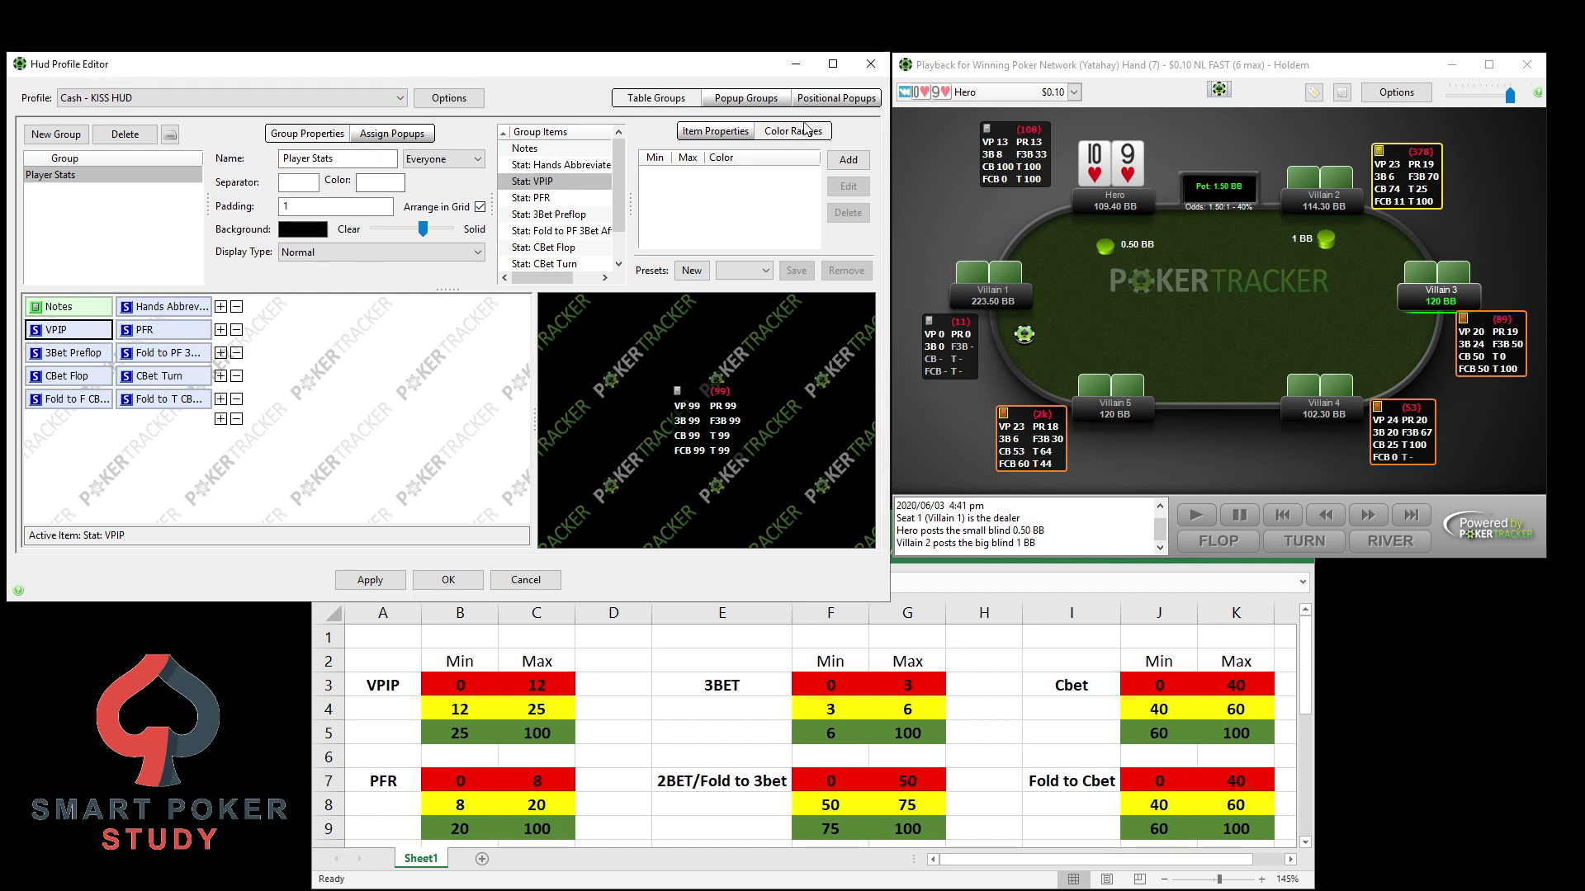
{"action": "left_click", "coordinate": [747, 132]}
{"action": "left_click", "coordinate": [785, 134]}
{"action": "left_click", "coordinate": [848, 159]}
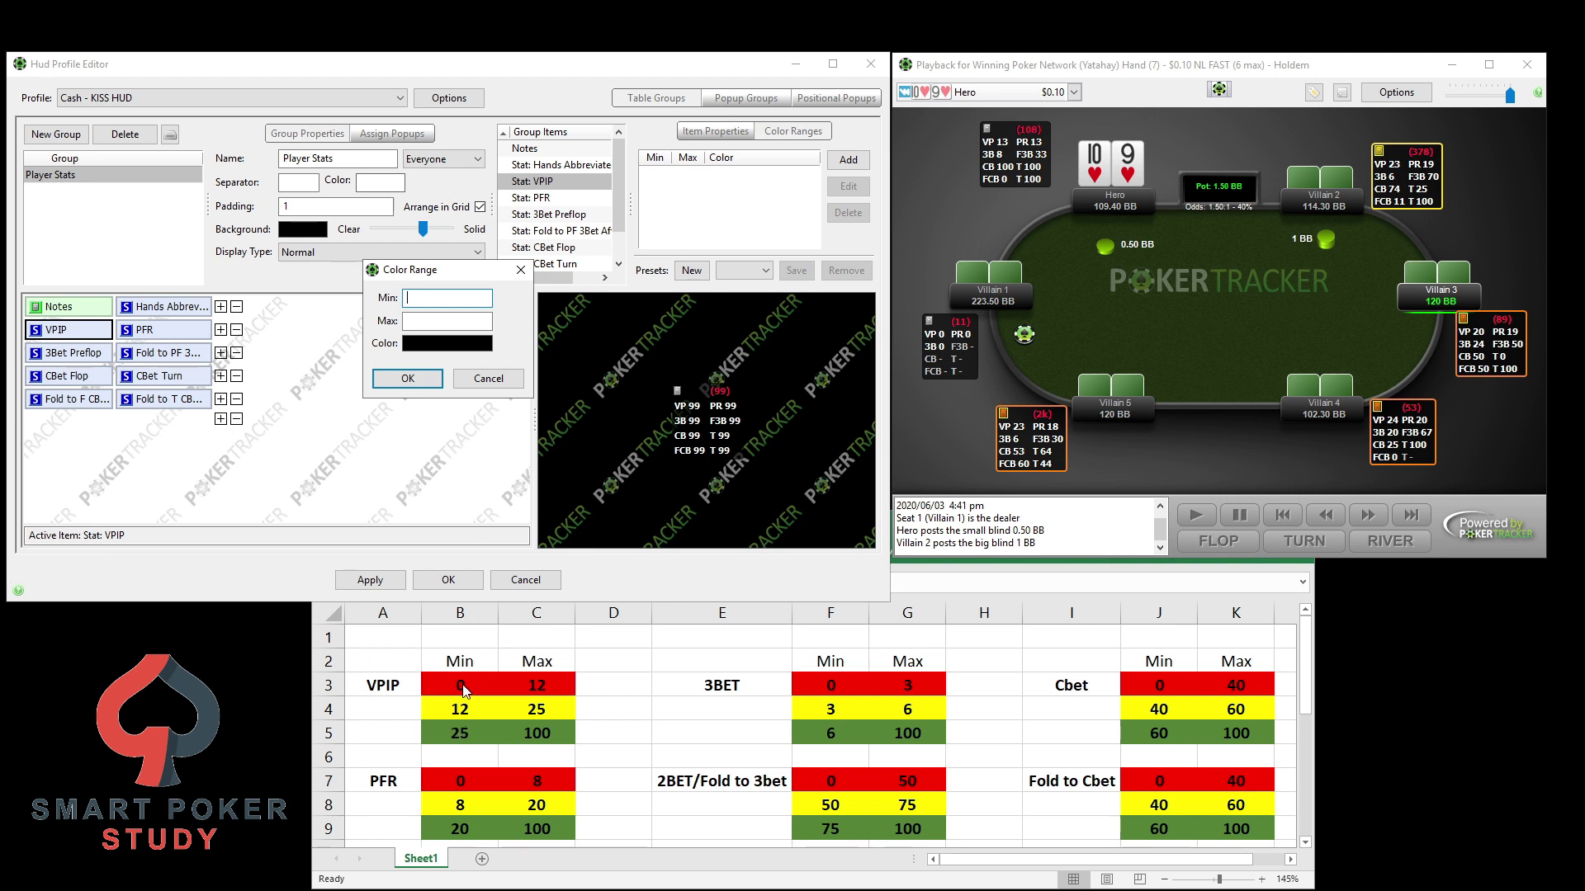
{"action": "type", "text": "0"}
{"action": "key", "text": "Tab"}
{"action": "type", "text": "12"}
{"action": "left_click", "coordinate": [457, 343]}
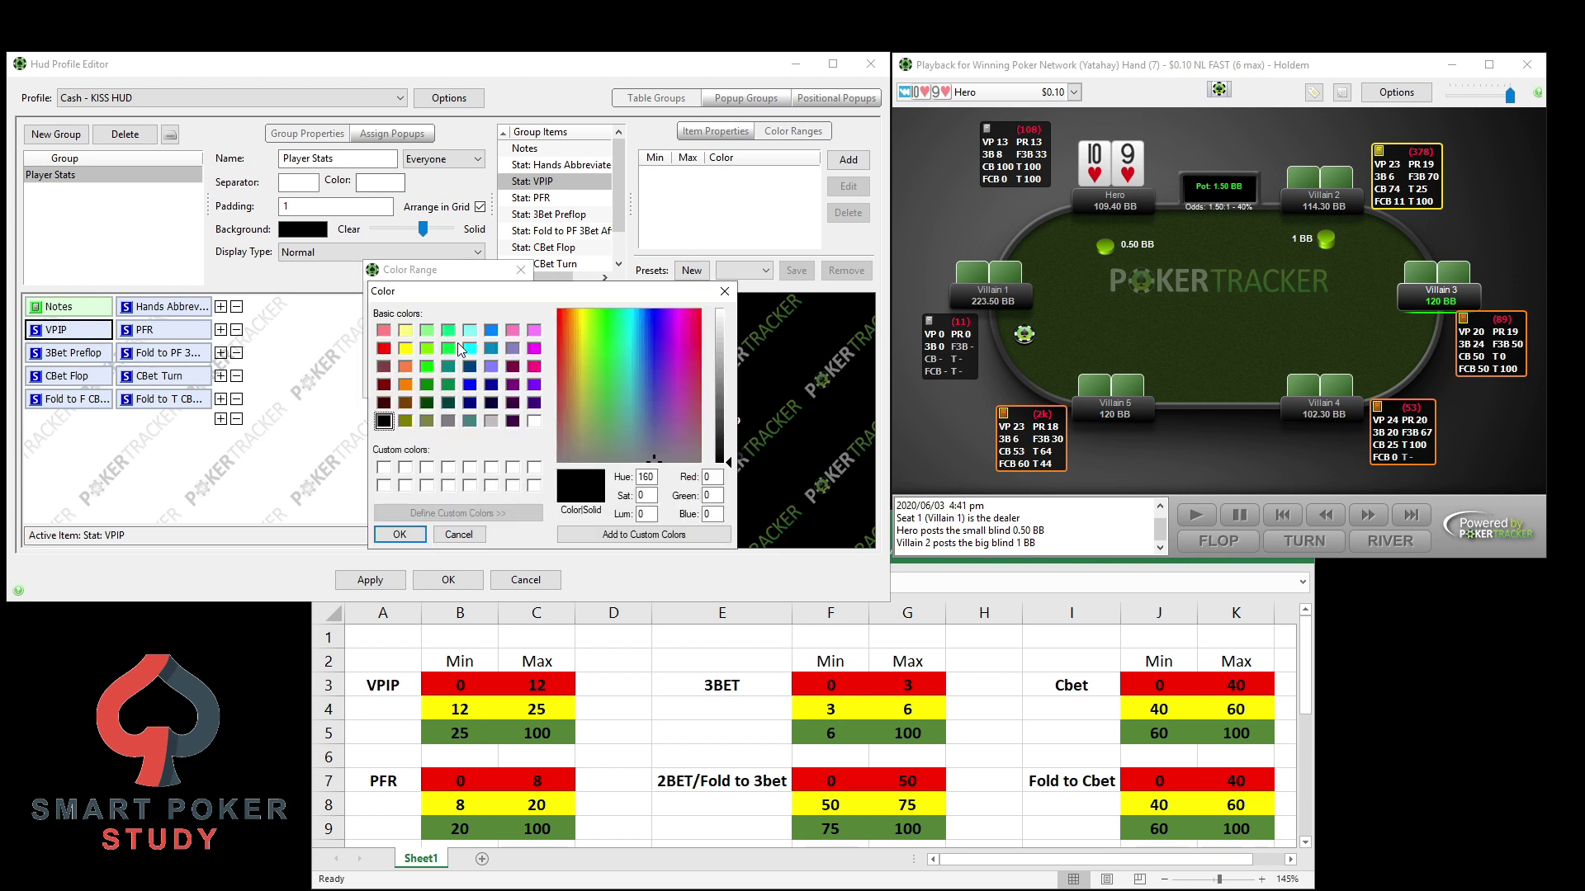
{"action": "left_click", "coordinate": [384, 349]}
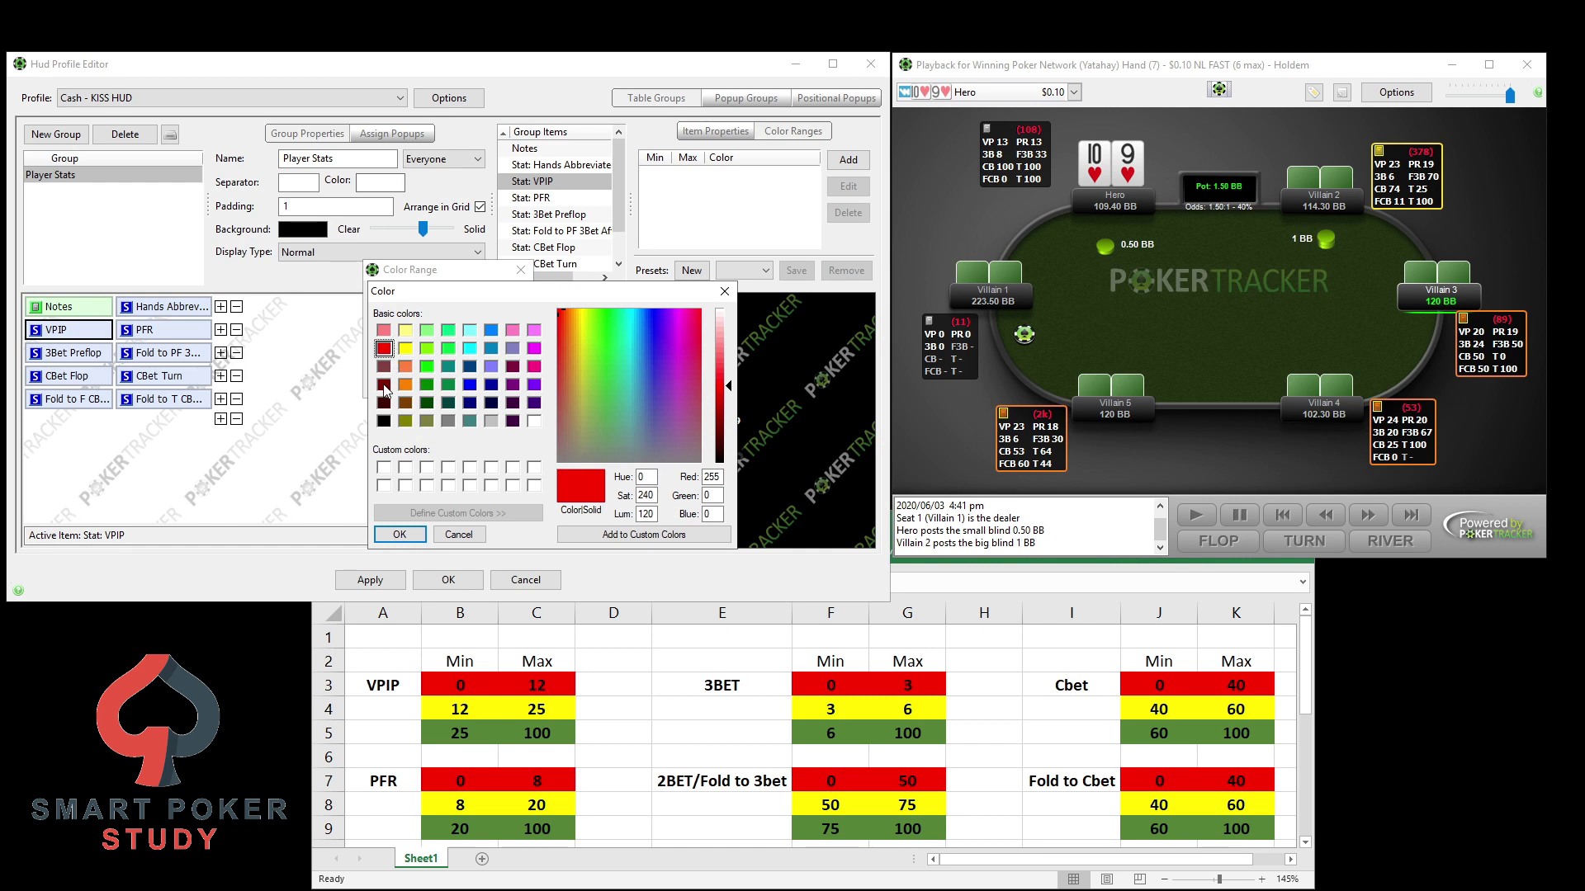
{"action": "left_click", "coordinate": [399, 535]}
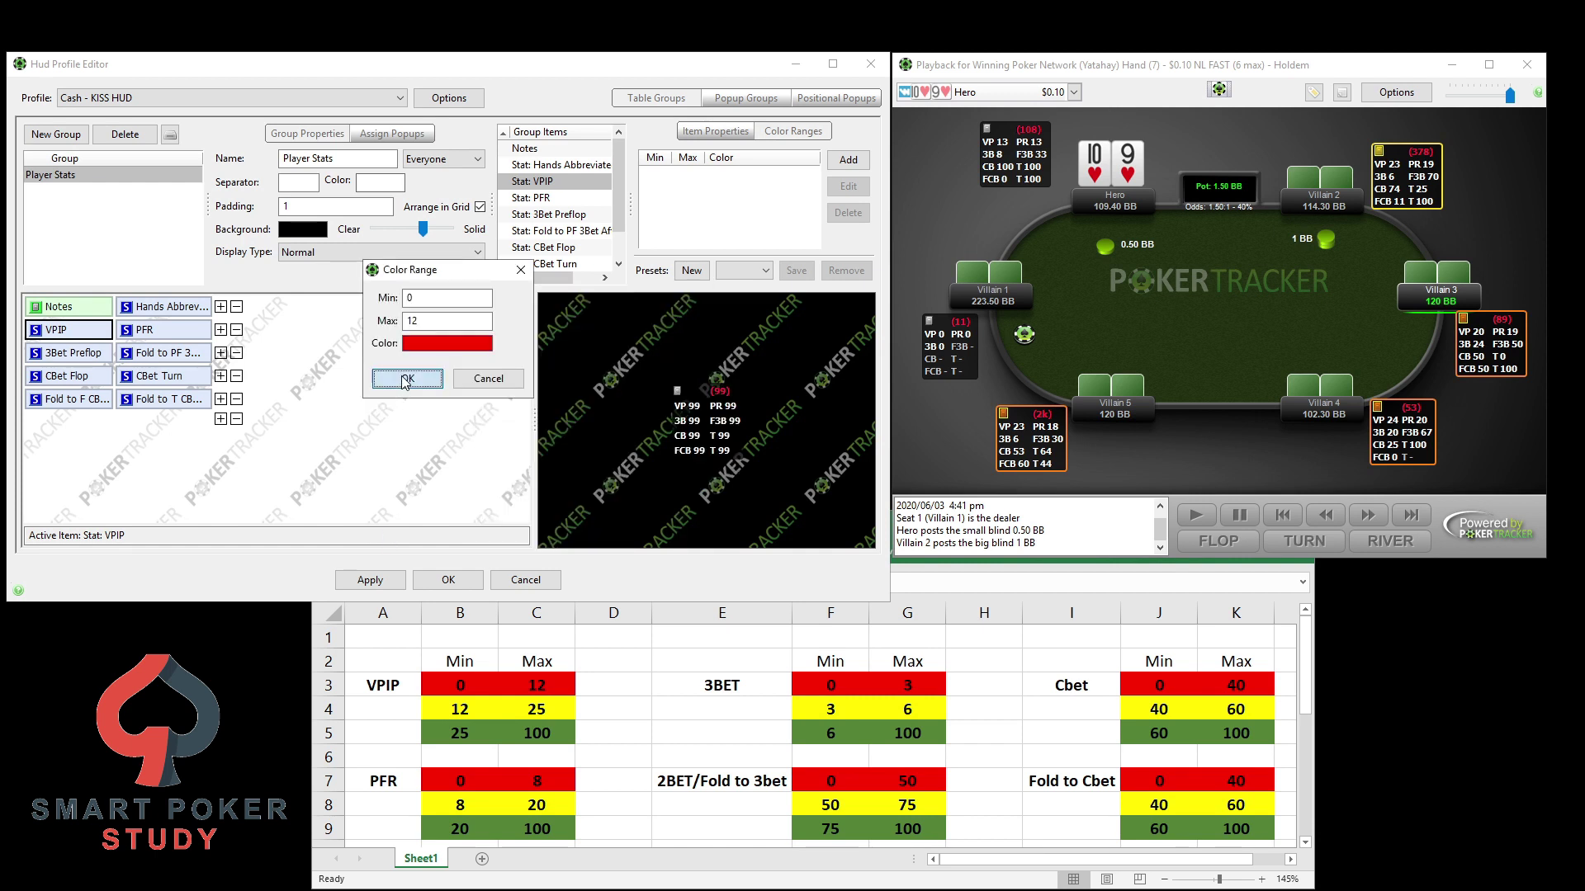
{"action": "left_click", "coordinate": [405, 380]}
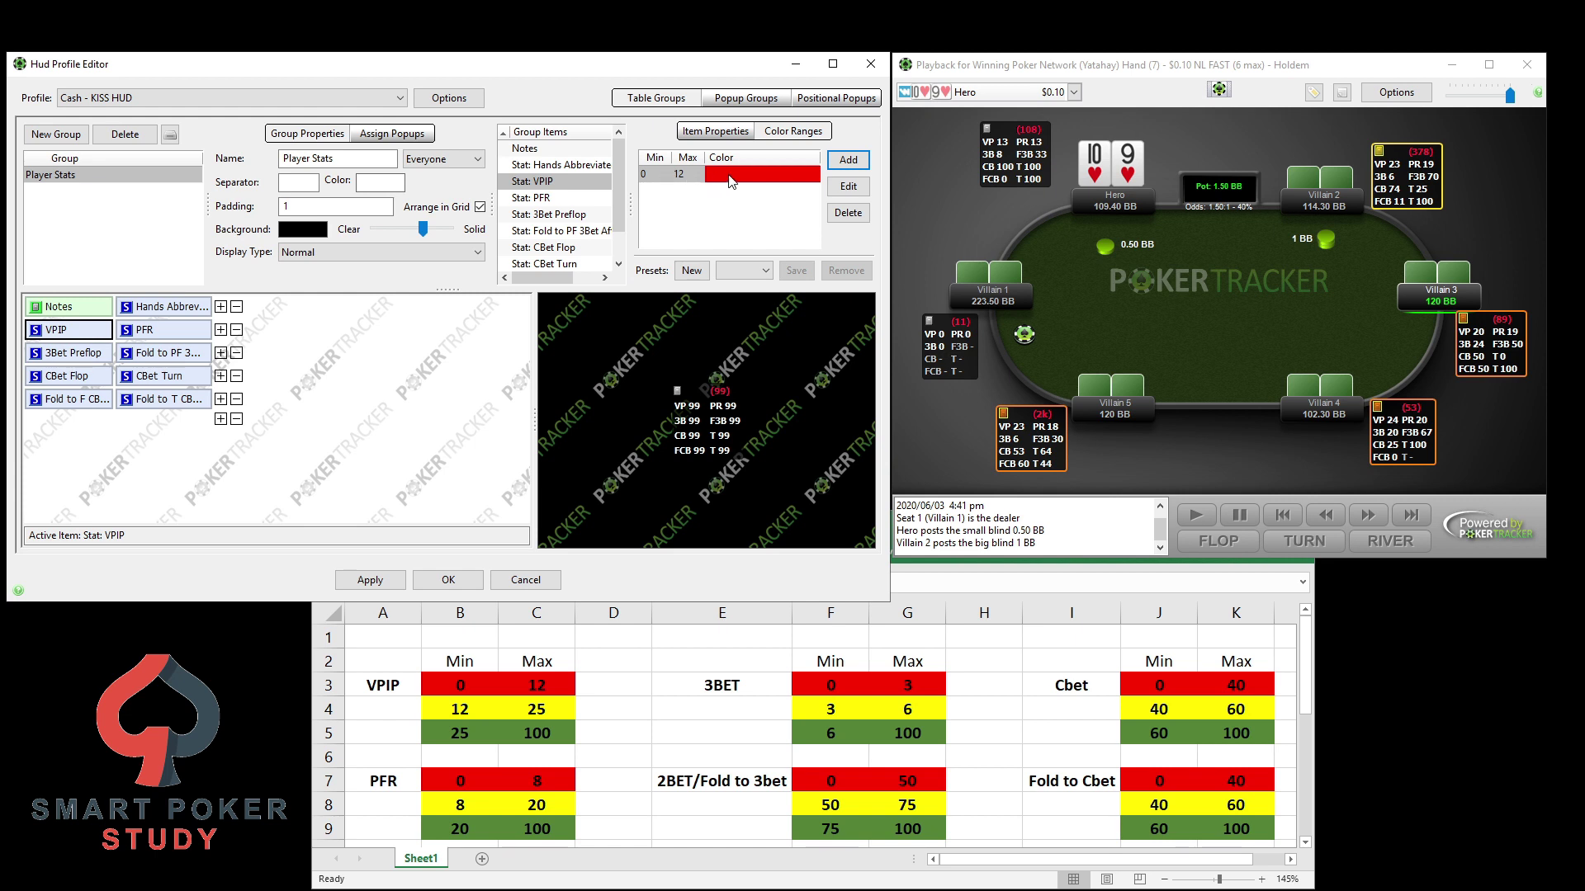
- Add a yellow colour band for VPIP values 12 to 25
{"action": "left_click", "coordinate": [861, 164]}
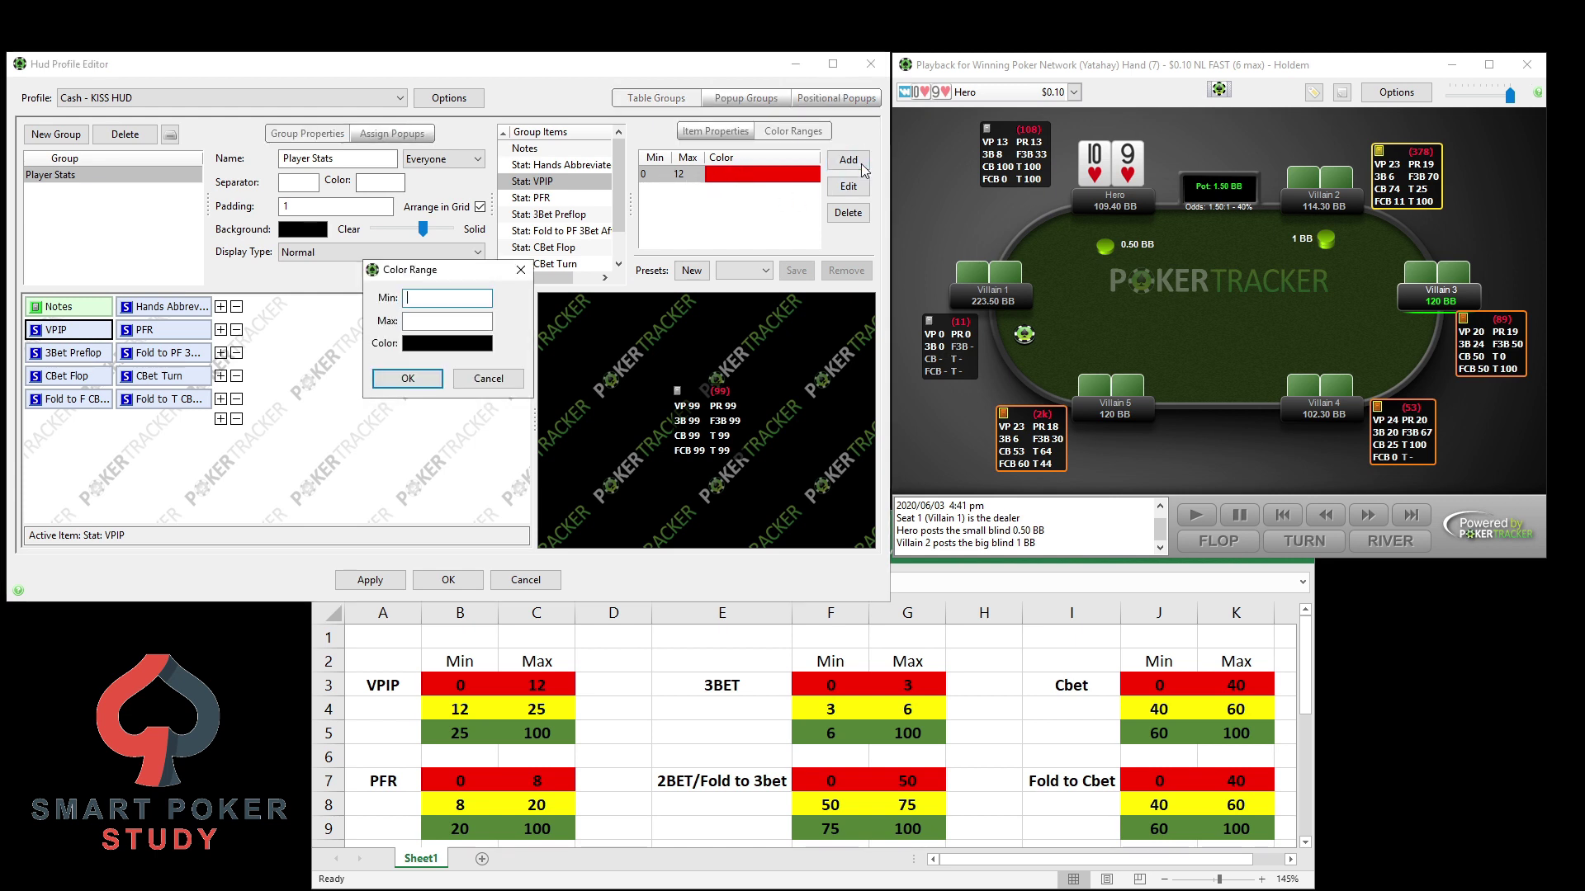
{"action": "type", "text": "12"}
{"action": "key", "text": "Tab"}
{"action": "type", "text": "20"}
{"action": "left_click", "coordinate": [466, 345]}
{"action": "left_click", "coordinate": [405, 347]}
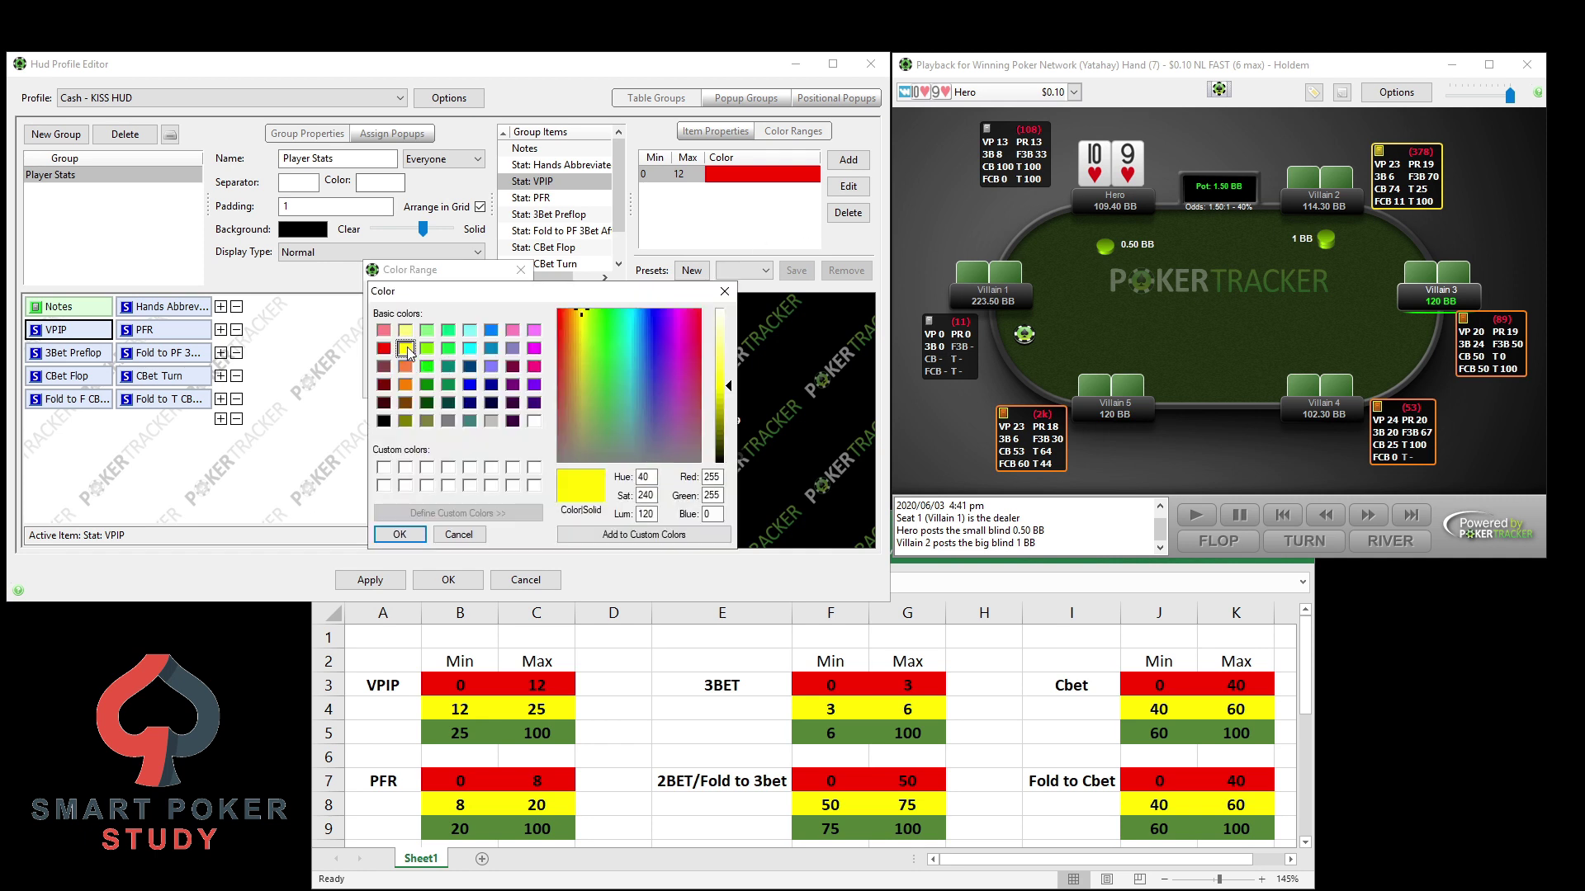
{"action": "left_click", "coordinate": [399, 535]}
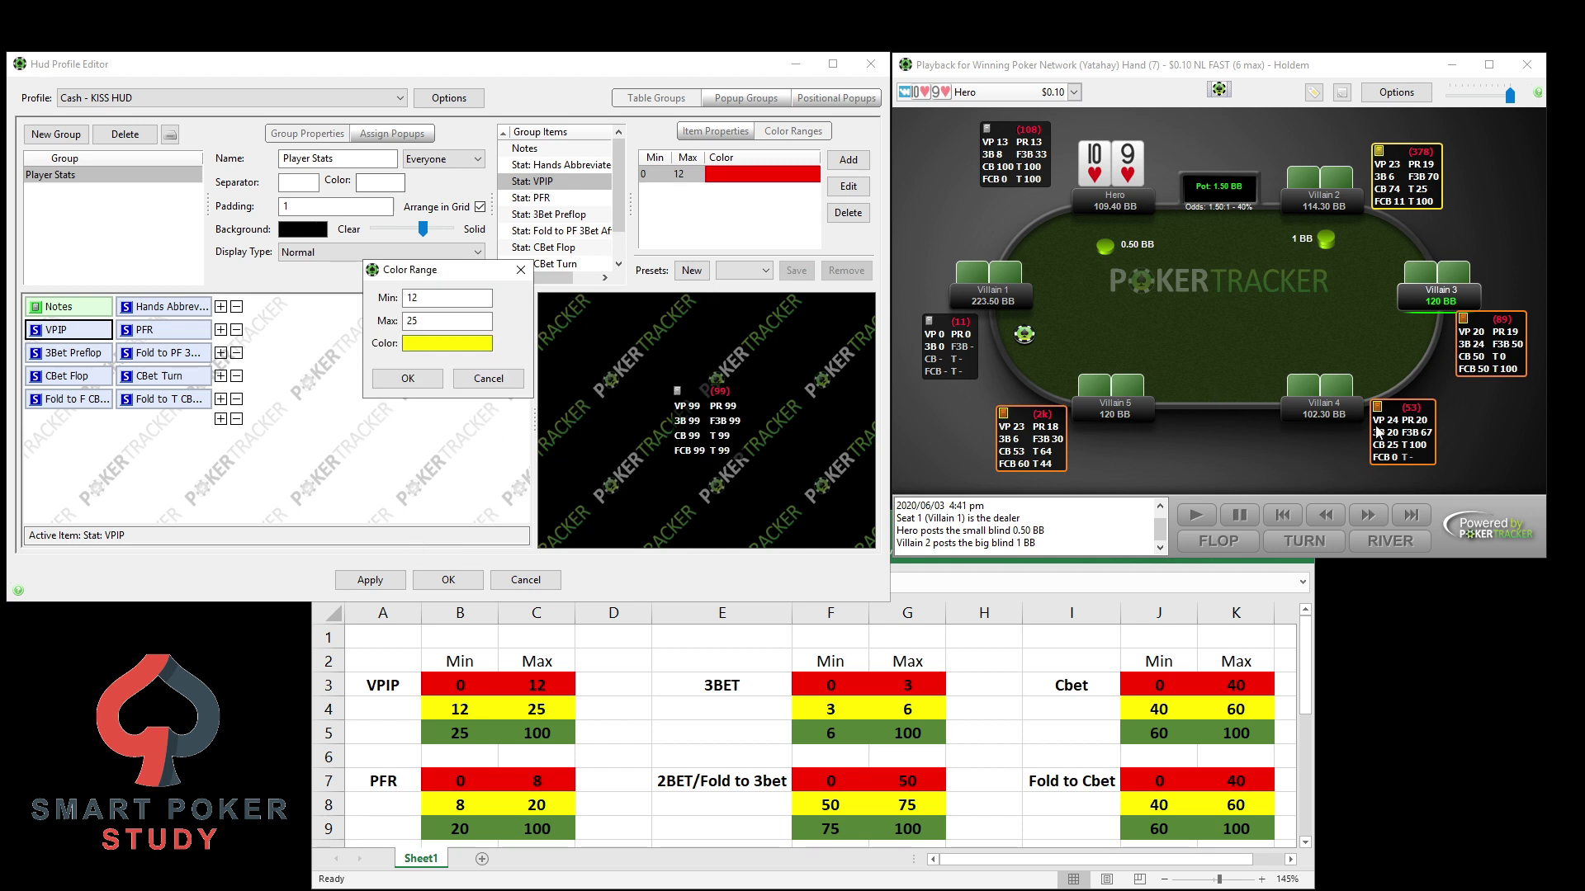
{"action": "left_click", "coordinate": [408, 378]}
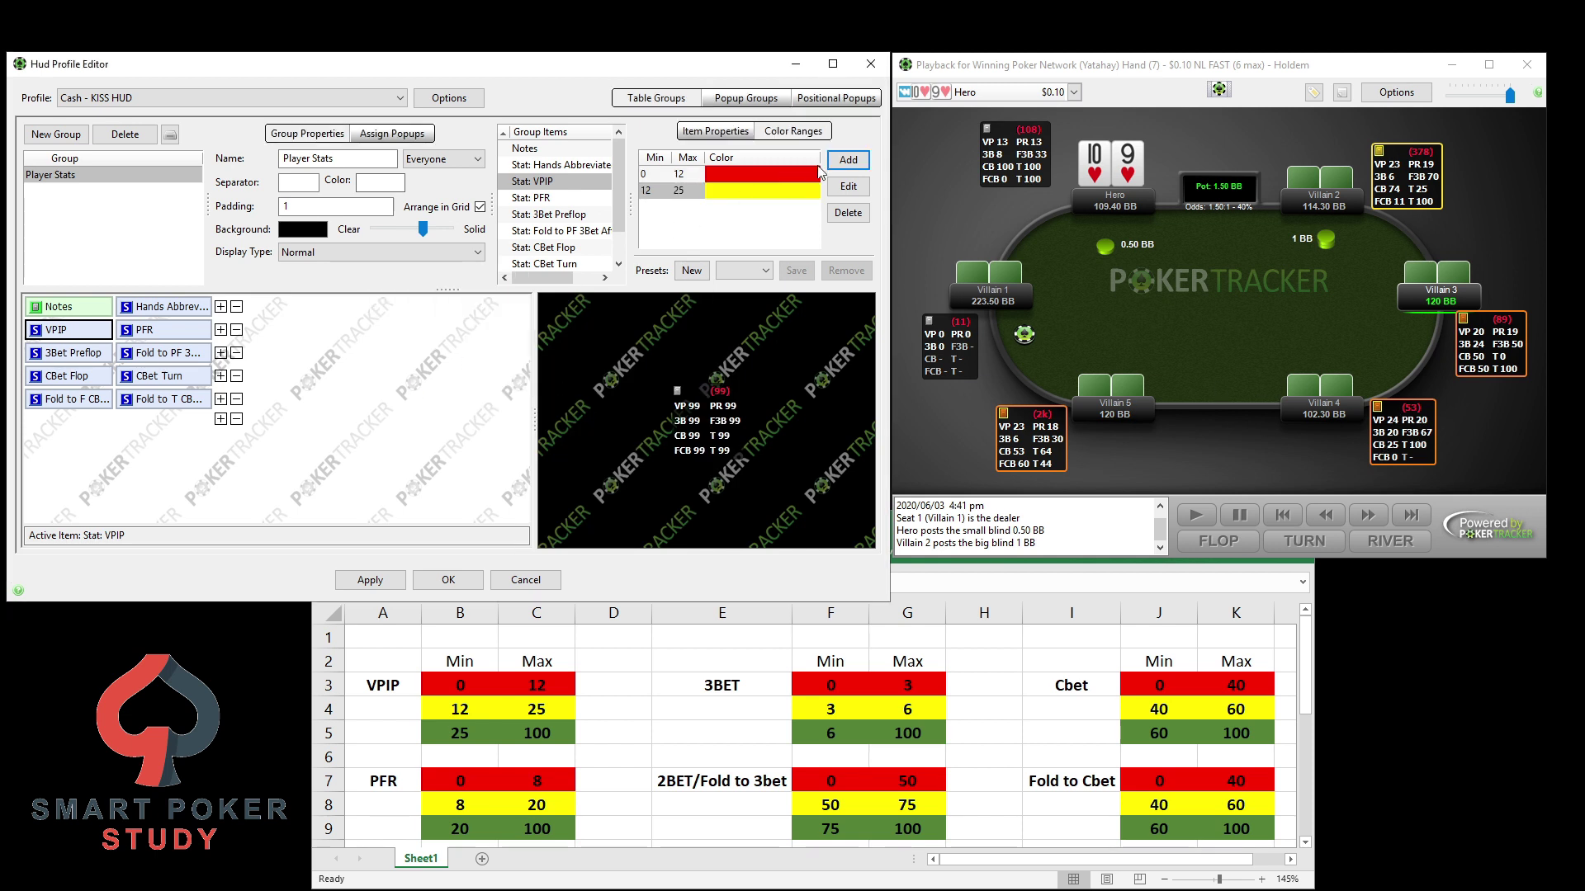
- Add a bright green colour band for VPIP values 25 to 100
{"action": "left_click", "coordinate": [847, 162]}
{"action": "type", "text": "25"}
{"action": "left_click", "coordinate": [447, 321]}
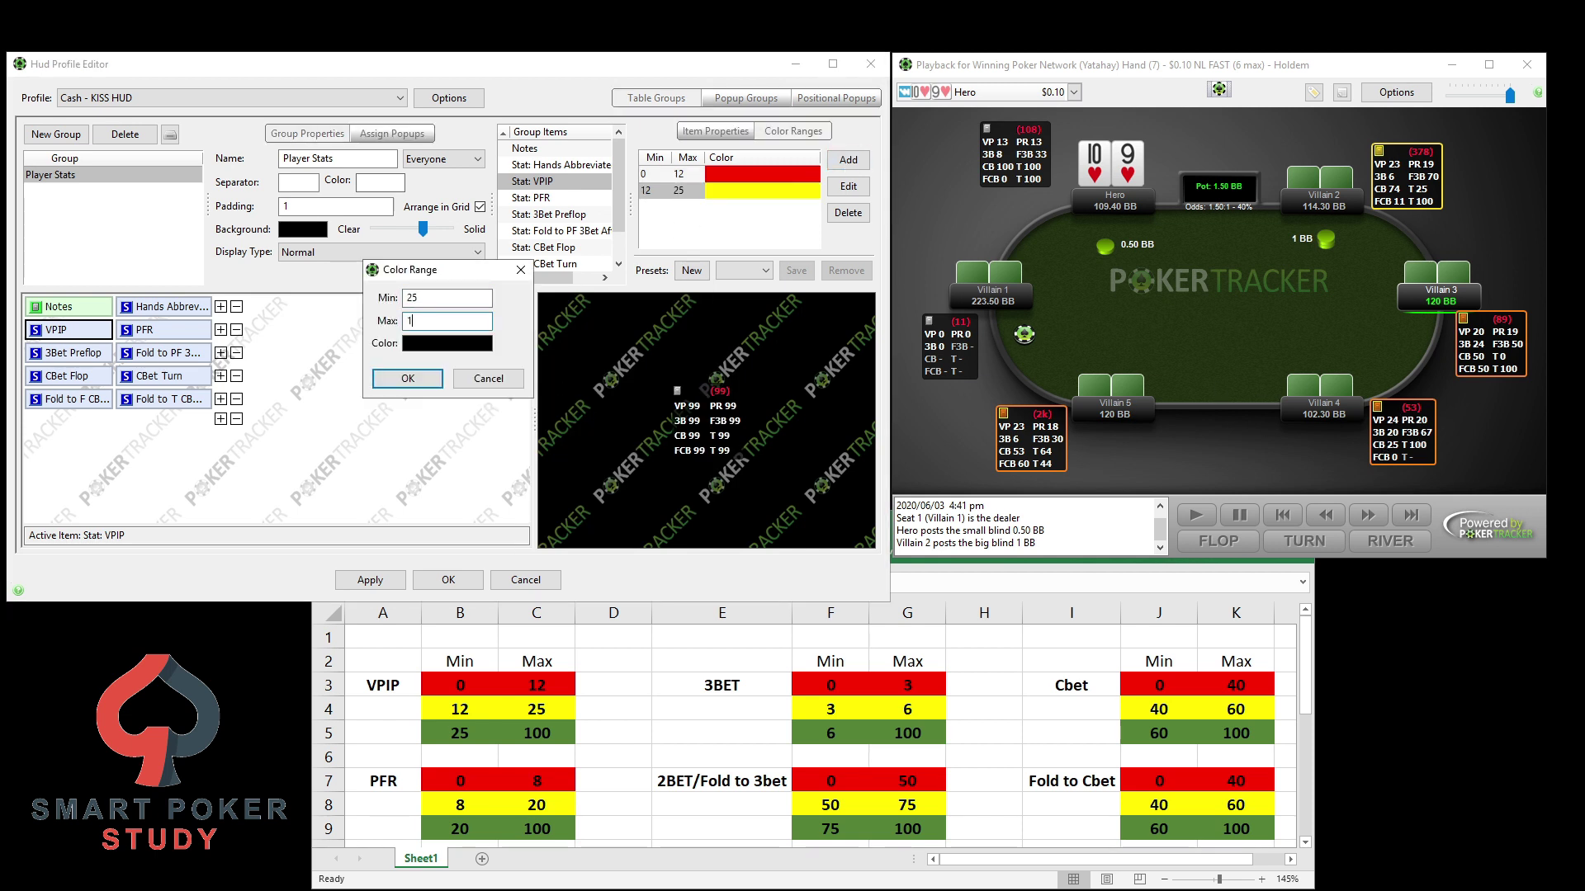
{"action": "type", "text": "100"}
{"action": "left_click", "coordinate": [429, 347]}
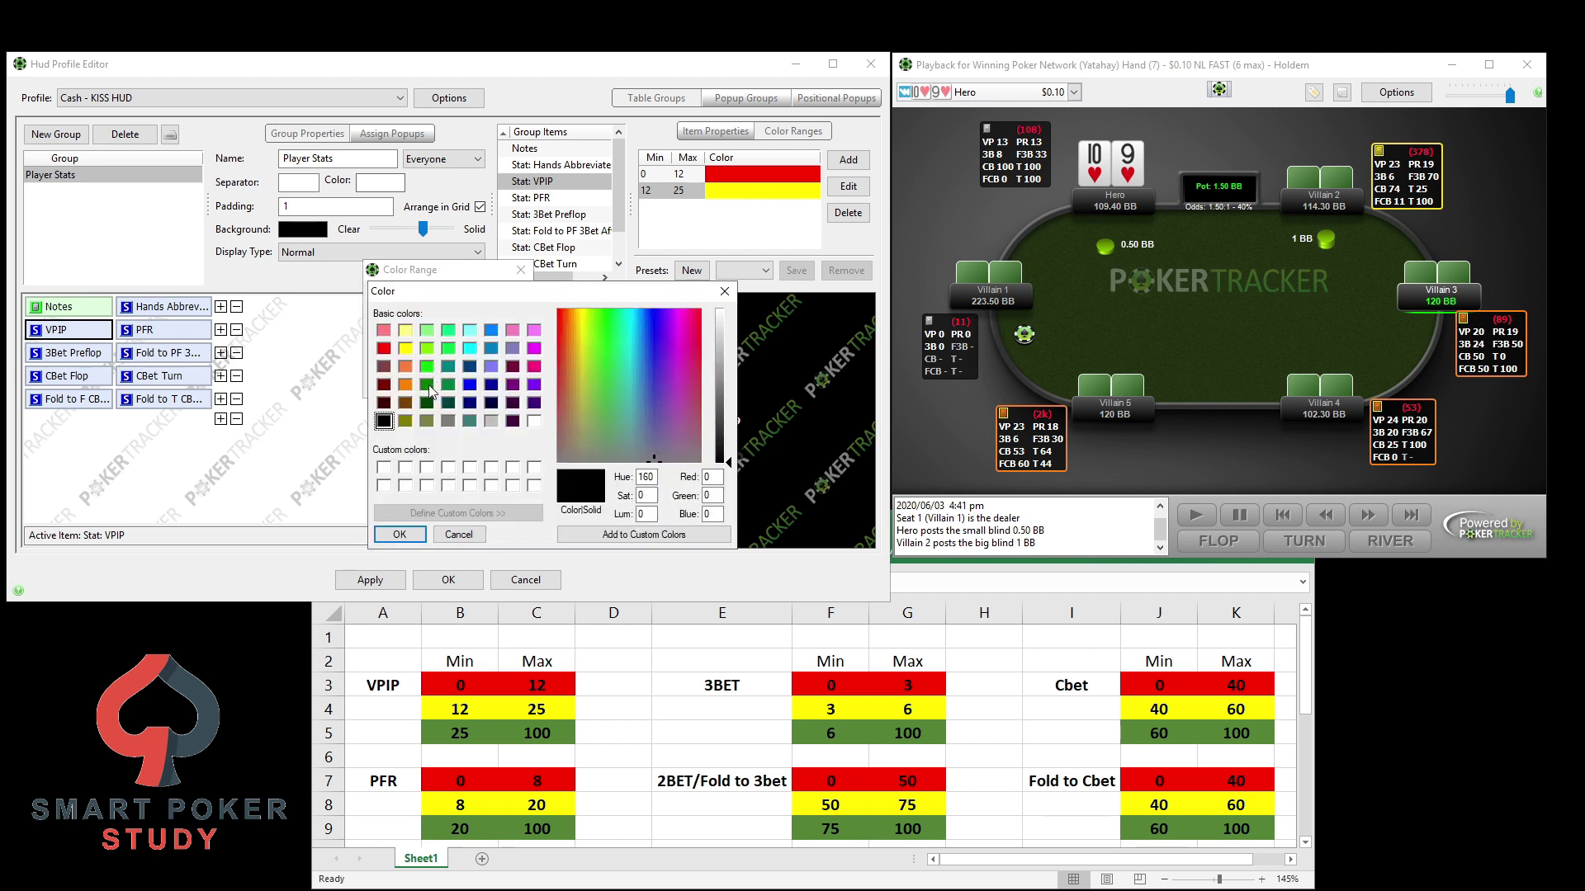
{"action": "left_click", "coordinate": [427, 384]}
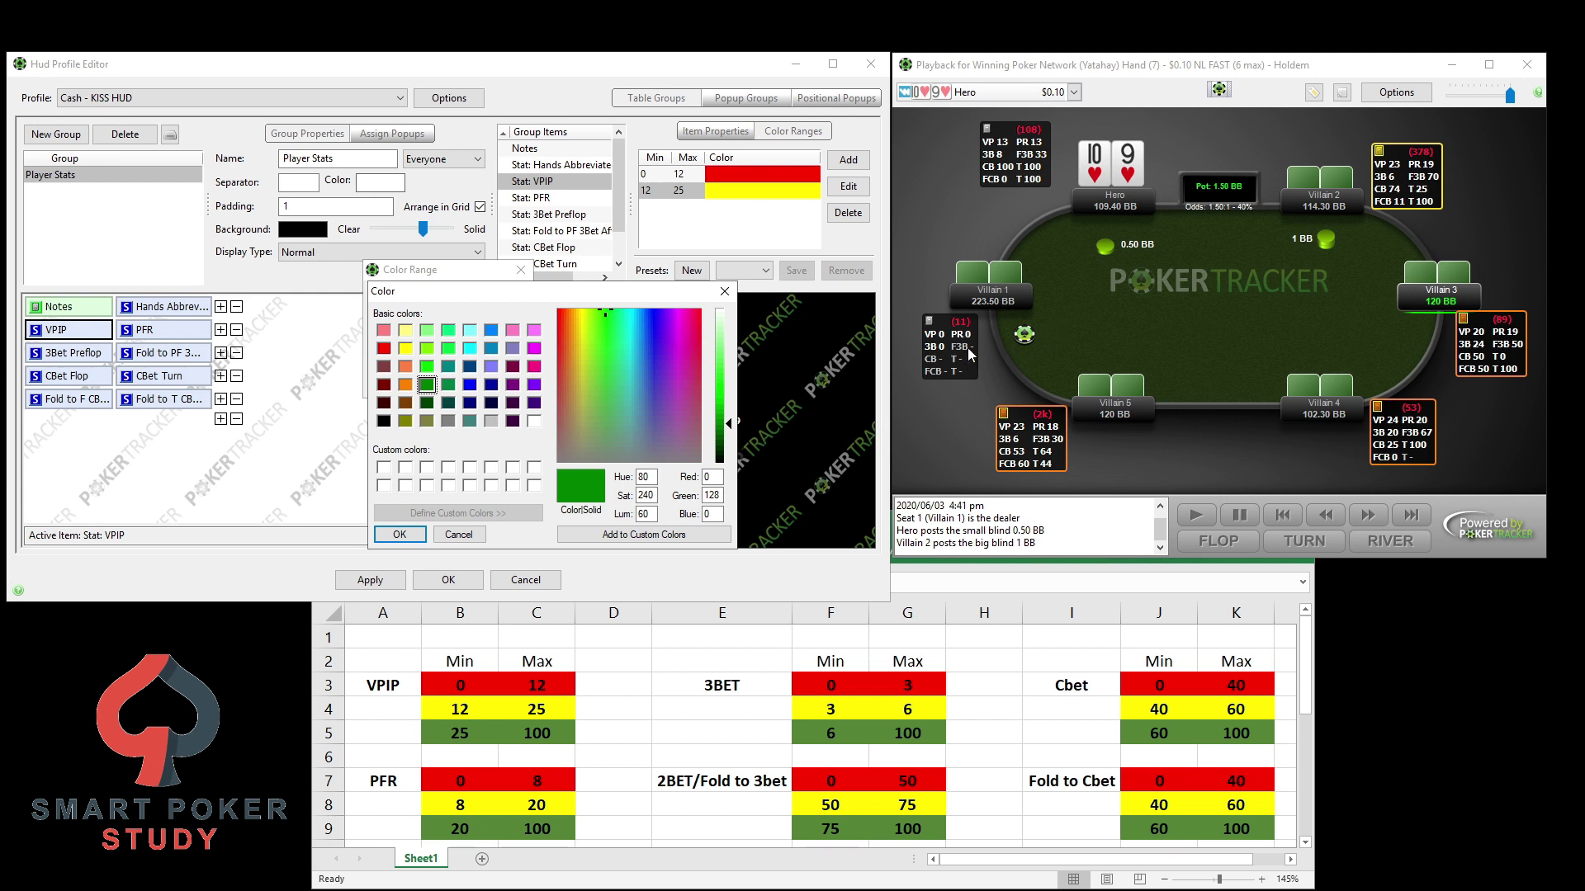
{"action": "left_click", "coordinate": [427, 366]}
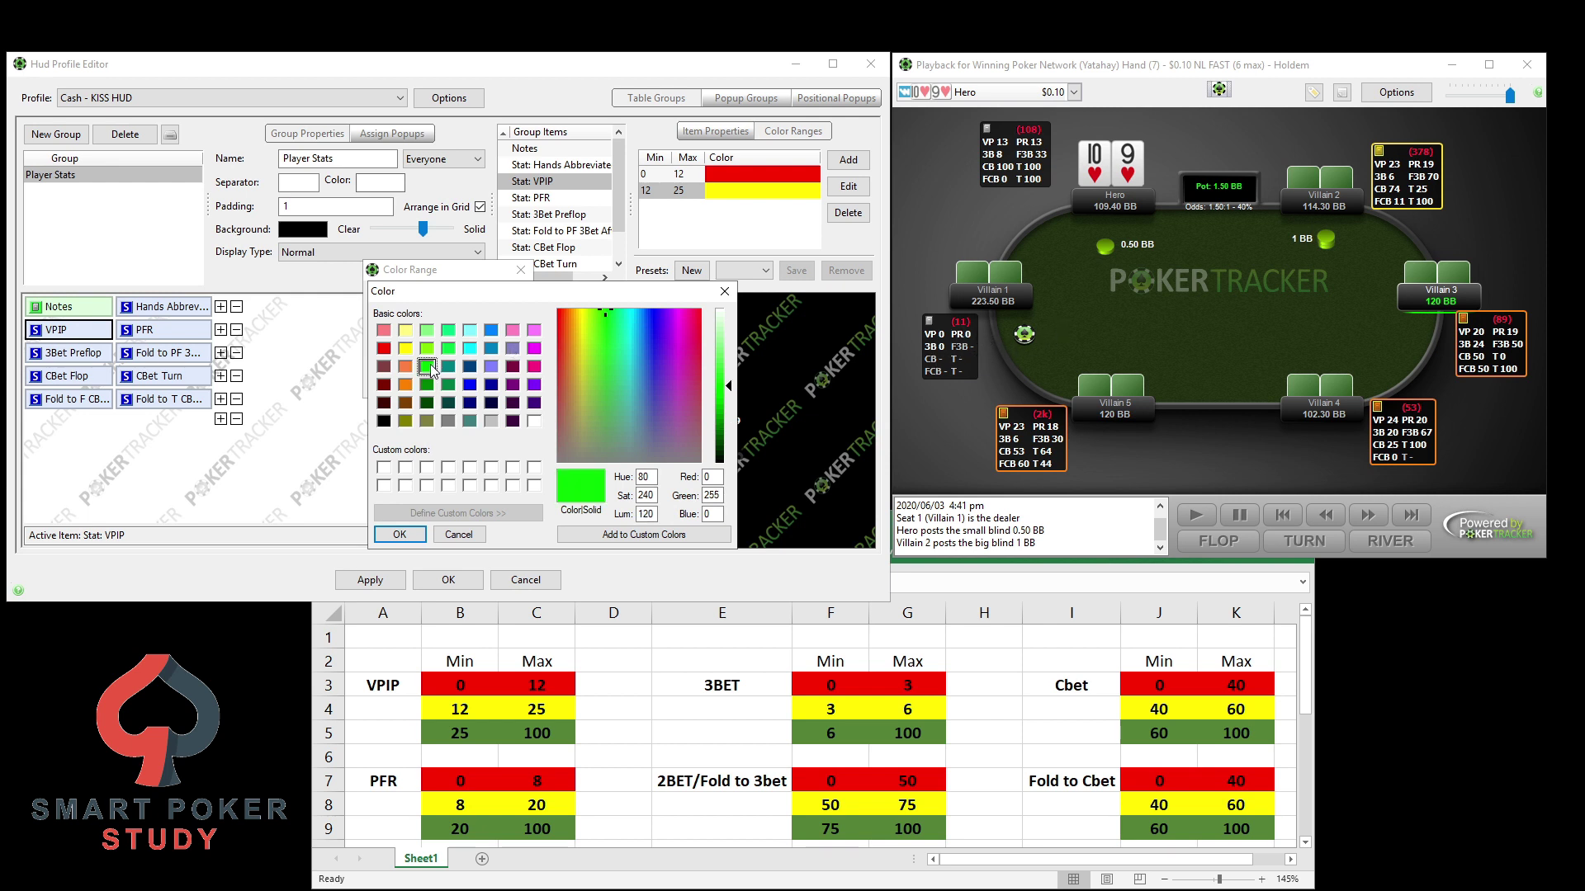
{"action": "left_click", "coordinate": [399, 535]}
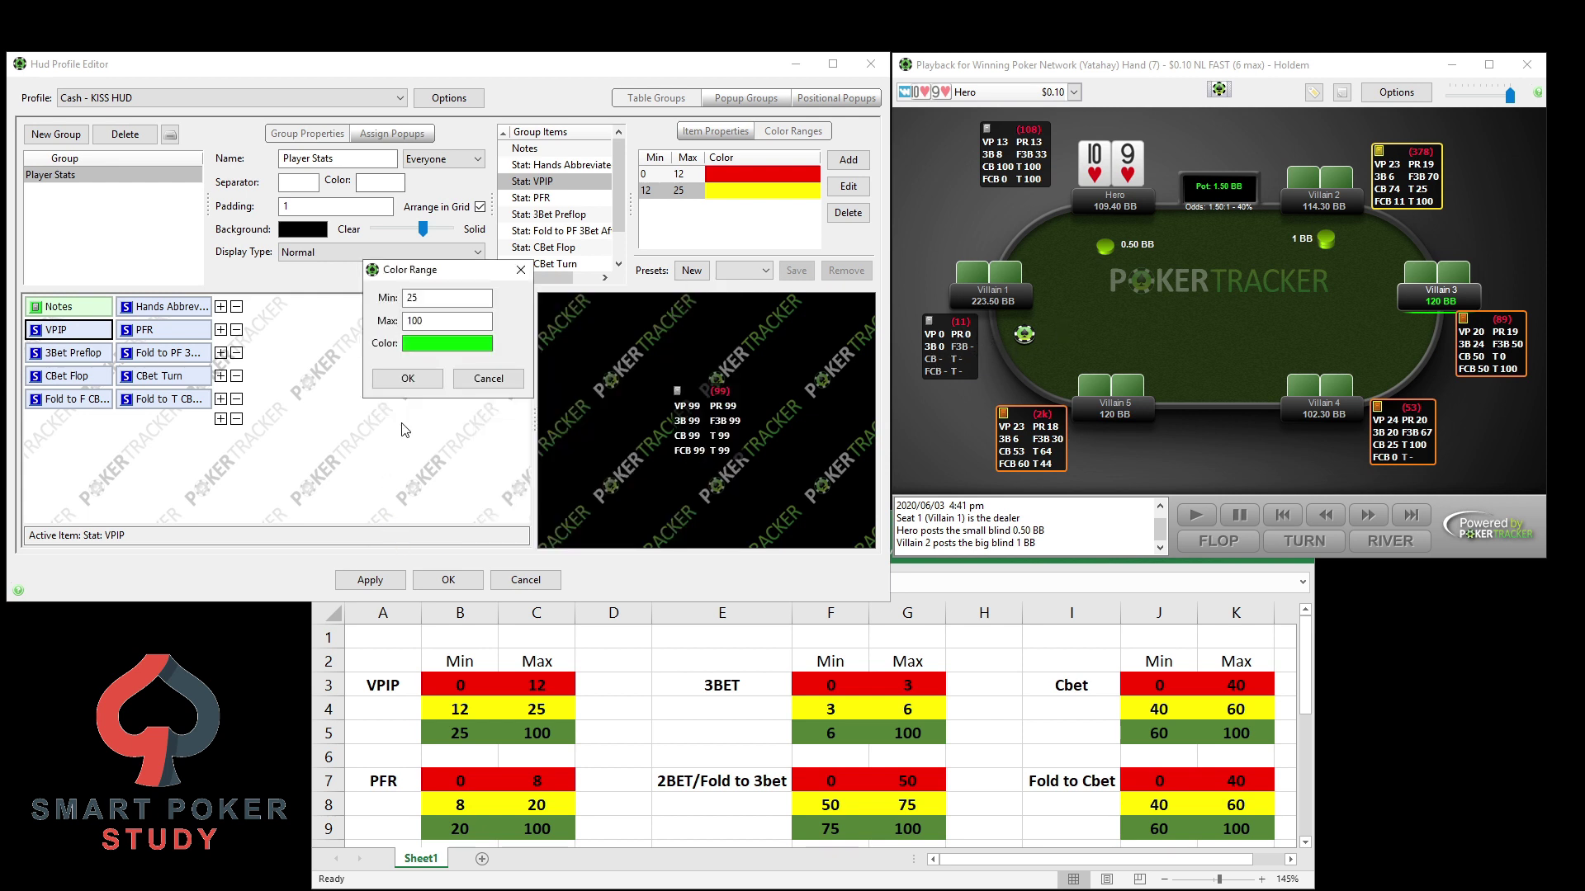
{"action": "left_click", "coordinate": [408, 385]}
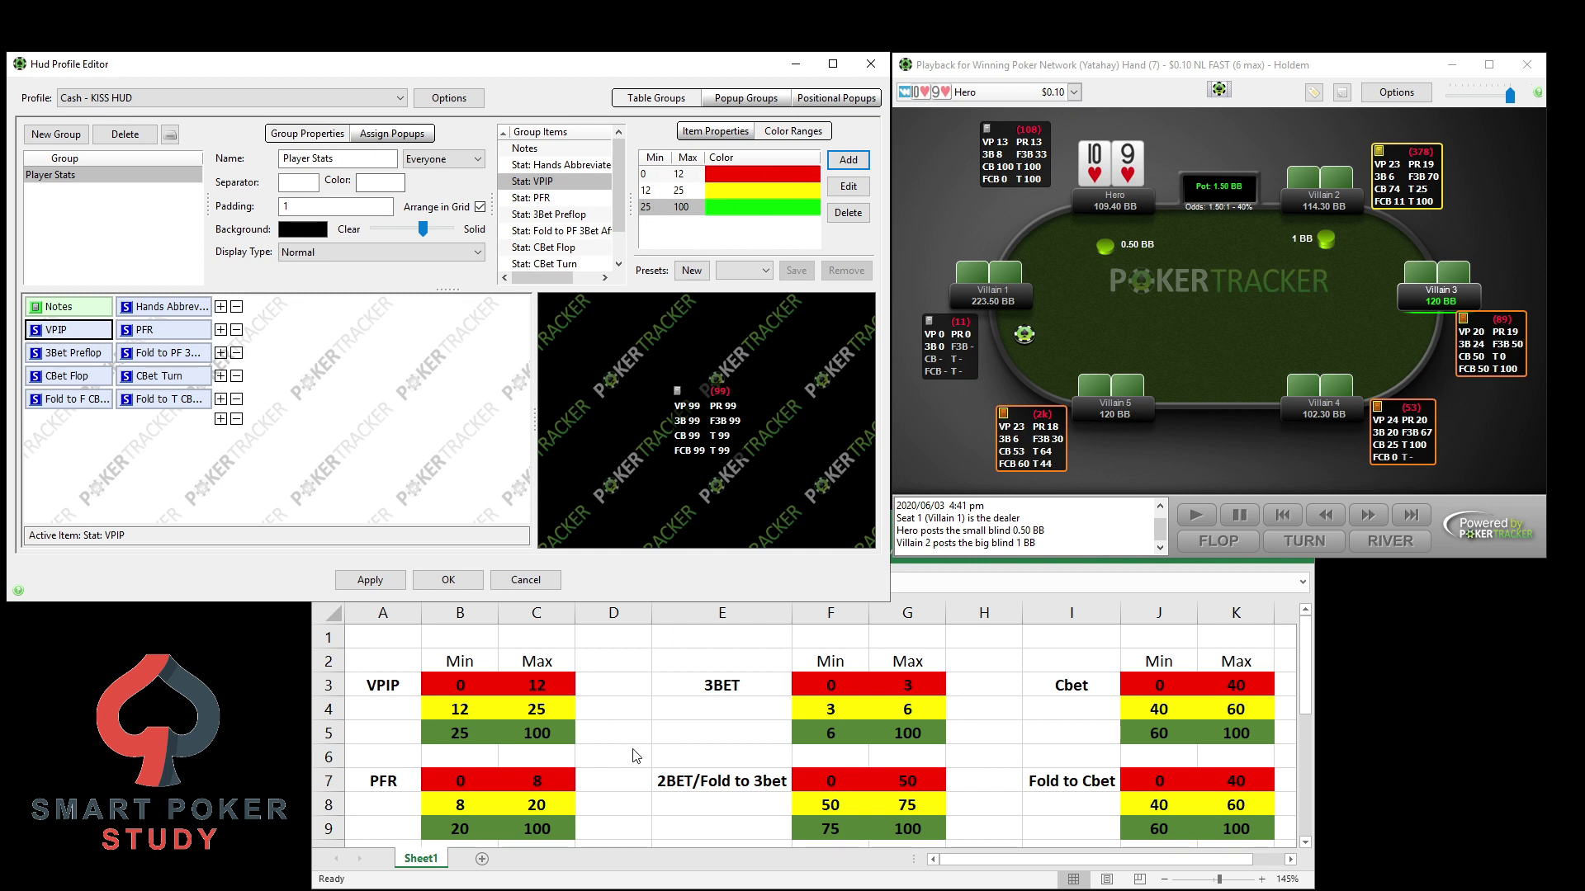
- Apply the three VPIP colour bands to the HUD profile
{"action": "left_click", "coordinate": [365, 580]}
- Select the CBet Flop stat and give it a red 0–40 colour band
{"action": "left_click", "coordinate": [577, 247]}
{"action": "left_click", "coordinate": [846, 160]}
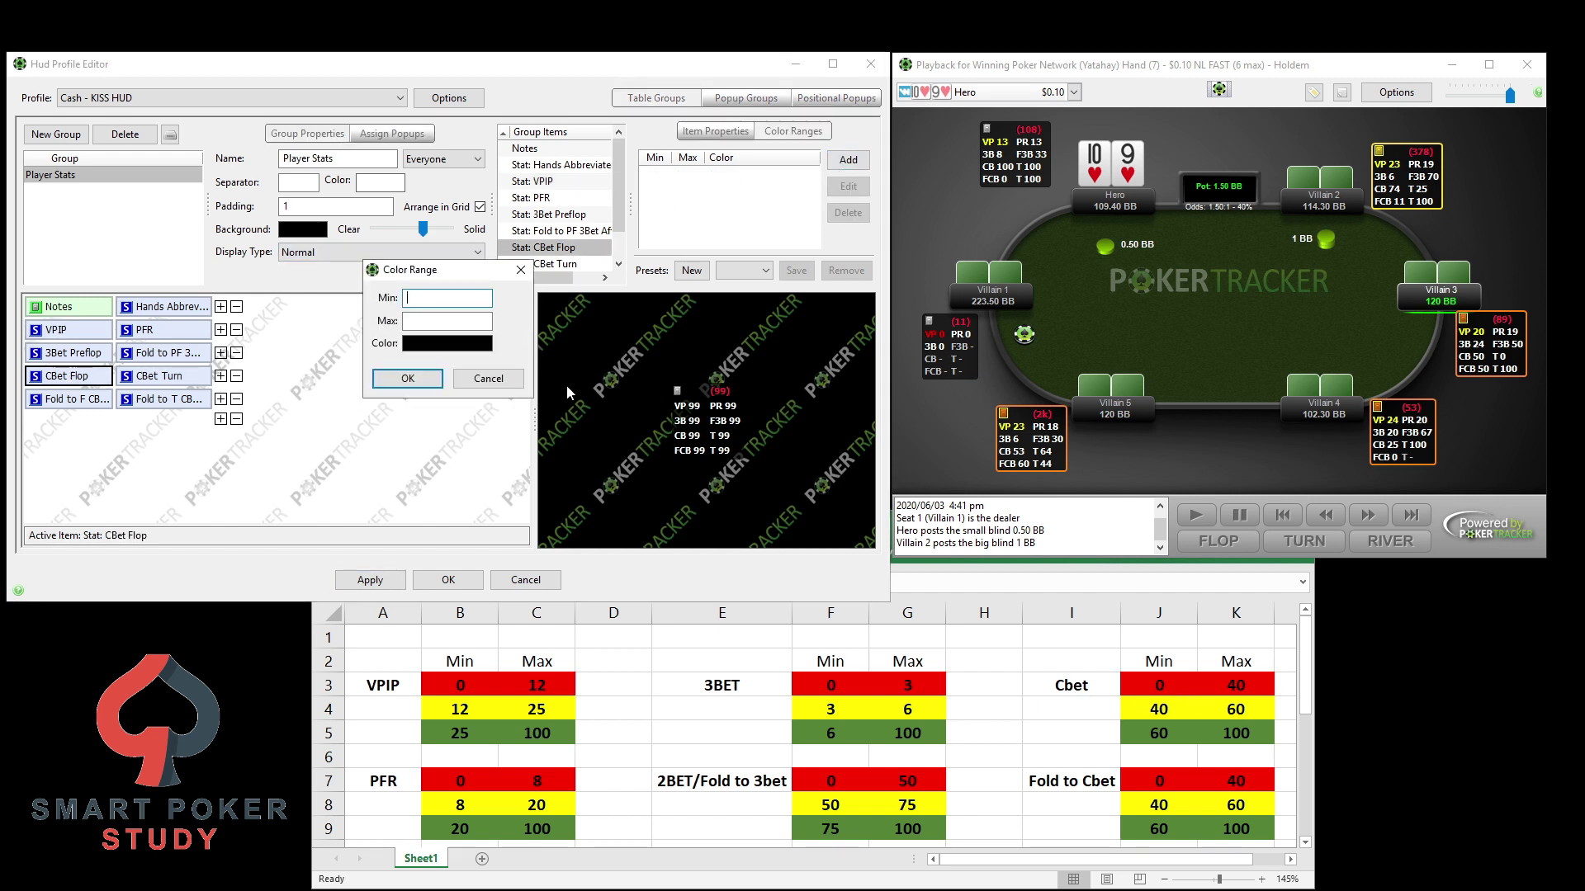
{"action": "type", "text": "0"}
{"action": "key", "text": "Tab"}
{"action": "type", "text": "40"}
{"action": "left_click", "coordinate": [467, 345]}
{"action": "left_click", "coordinate": [384, 348]}
{"action": "left_click", "coordinate": [400, 535]}
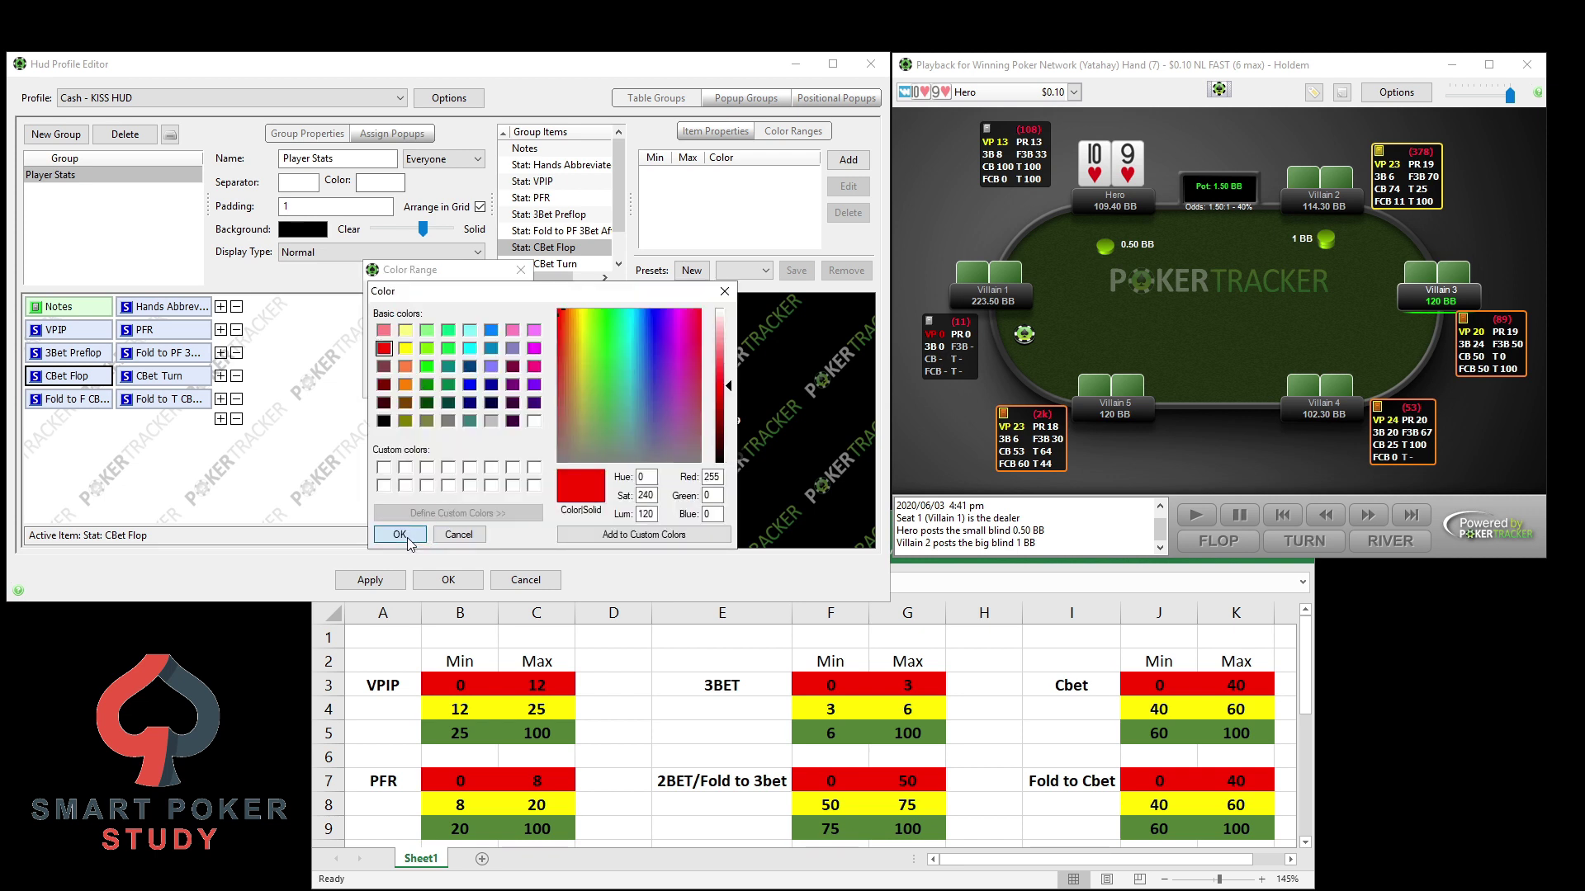
{"action": "left_click", "coordinate": [393, 379]}
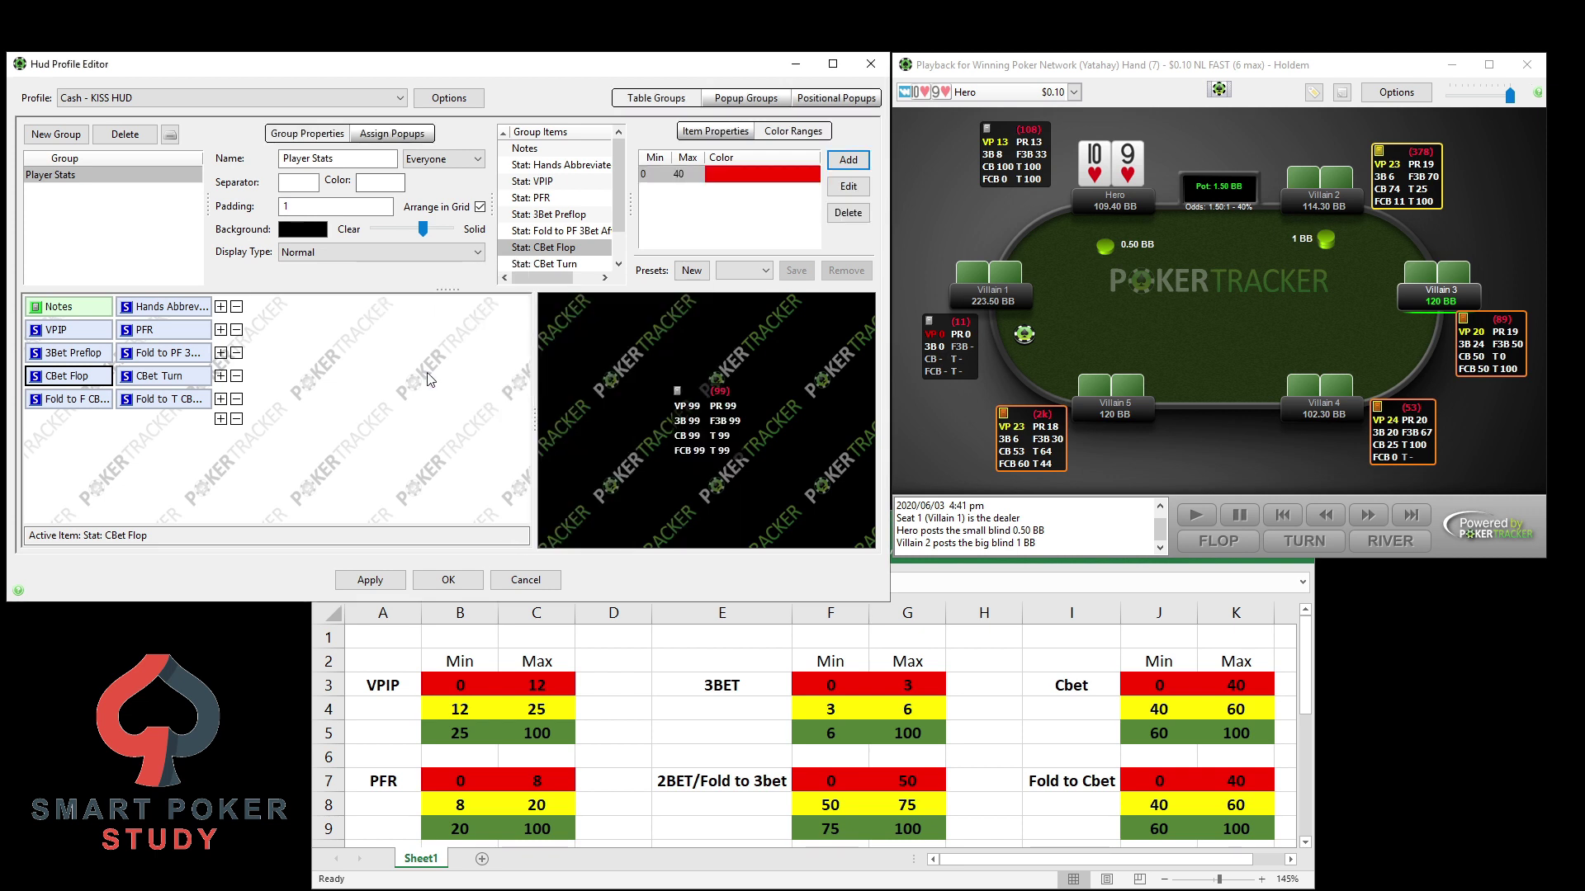
- Add a yellow 40–60 colour band to CBet Flop
{"action": "left_click", "coordinate": [847, 160]}
{"action": "type", "text": "40"}
{"action": "key", "text": "Tab"}
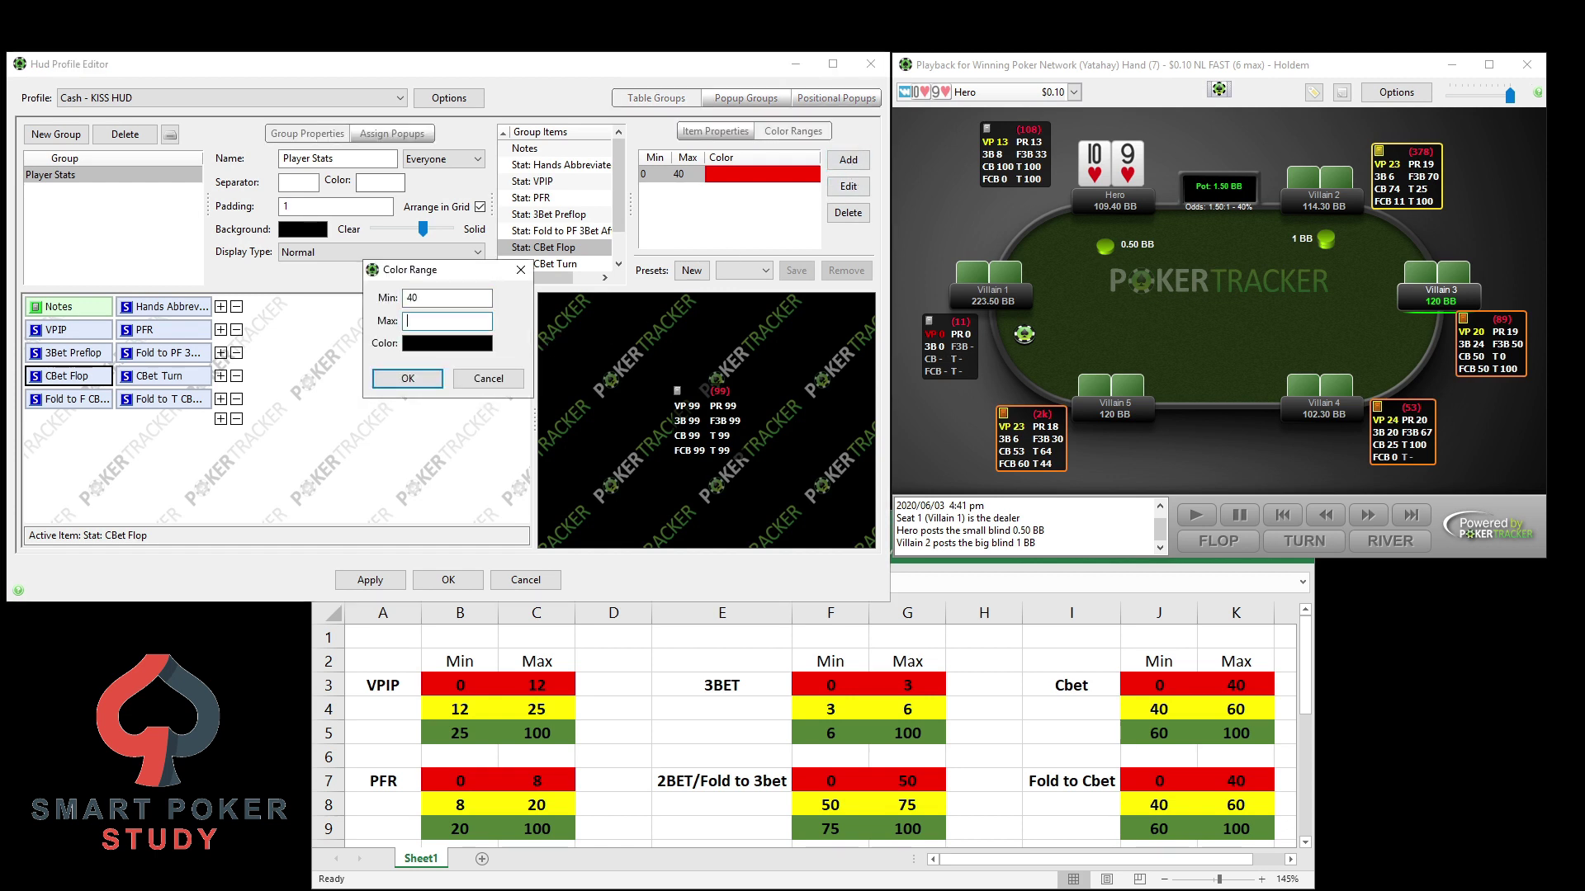
{"action": "type", "text": "60"}
{"action": "left_click", "coordinate": [472, 344]}
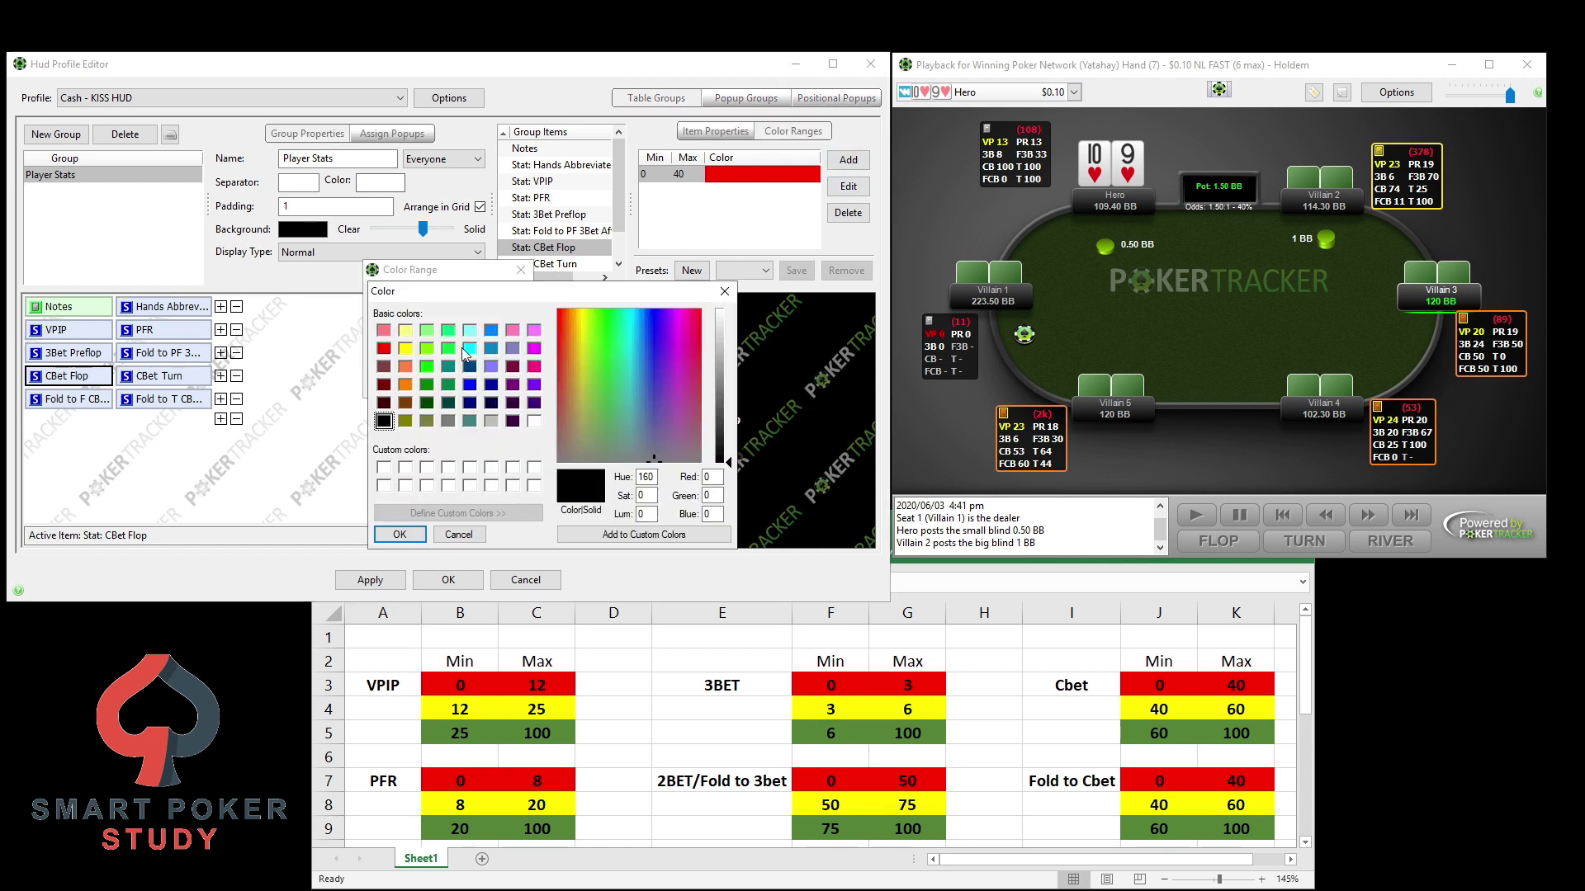
{"action": "left_click", "coordinate": [405, 348]}
{"action": "left_click", "coordinate": [409, 537]}
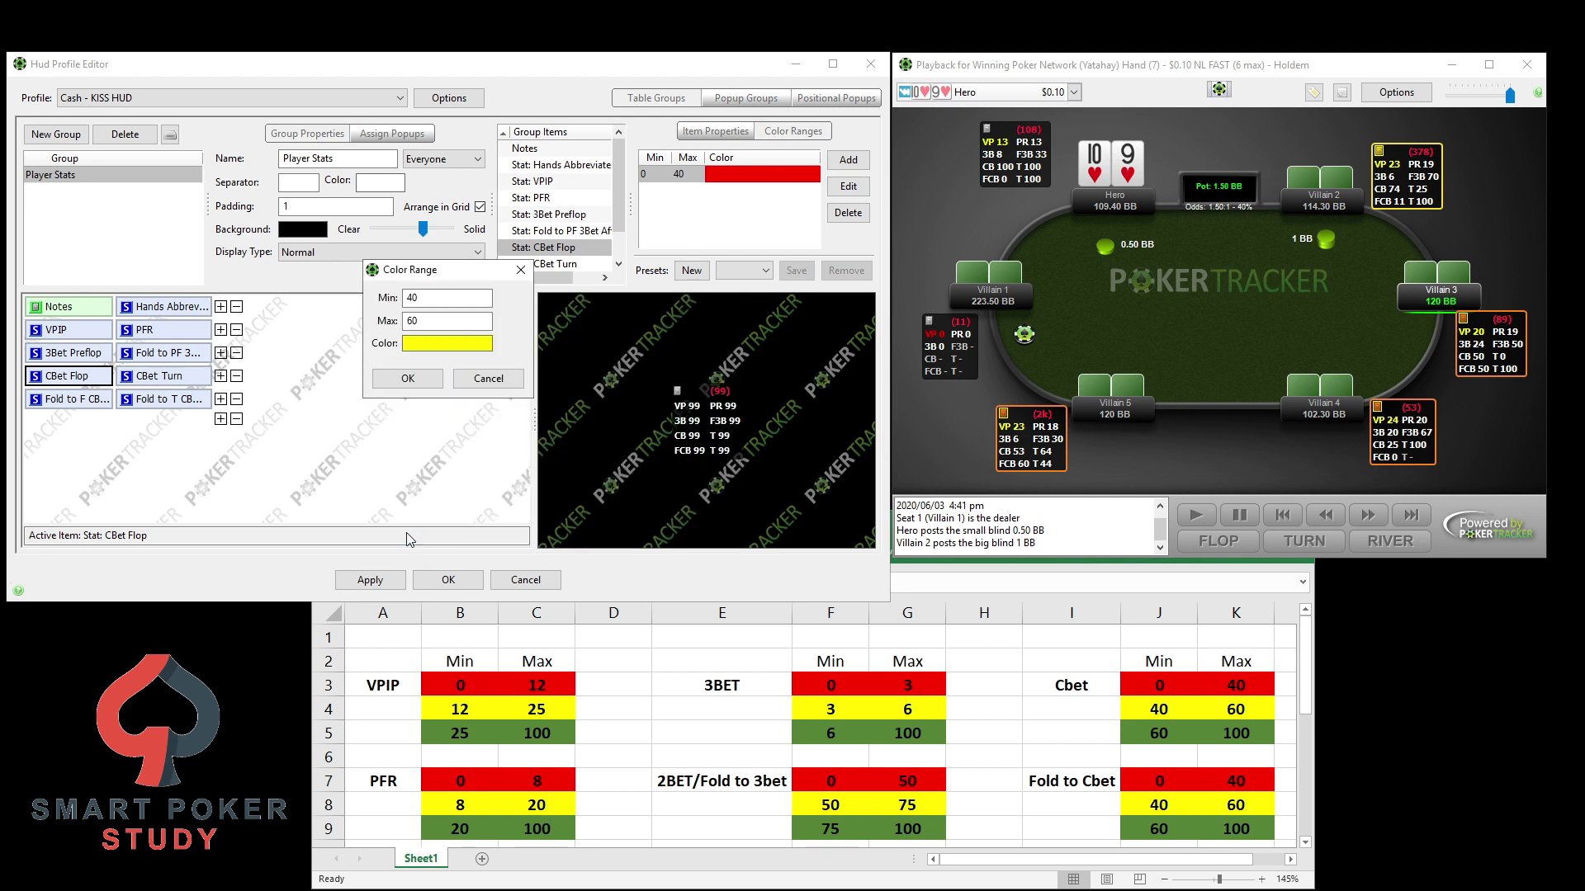
{"action": "left_click", "coordinate": [422, 392]}
- Add a bright green 60–100 band to CBet Flop and apply the ranges
{"action": "left_click", "coordinate": [836, 159]}
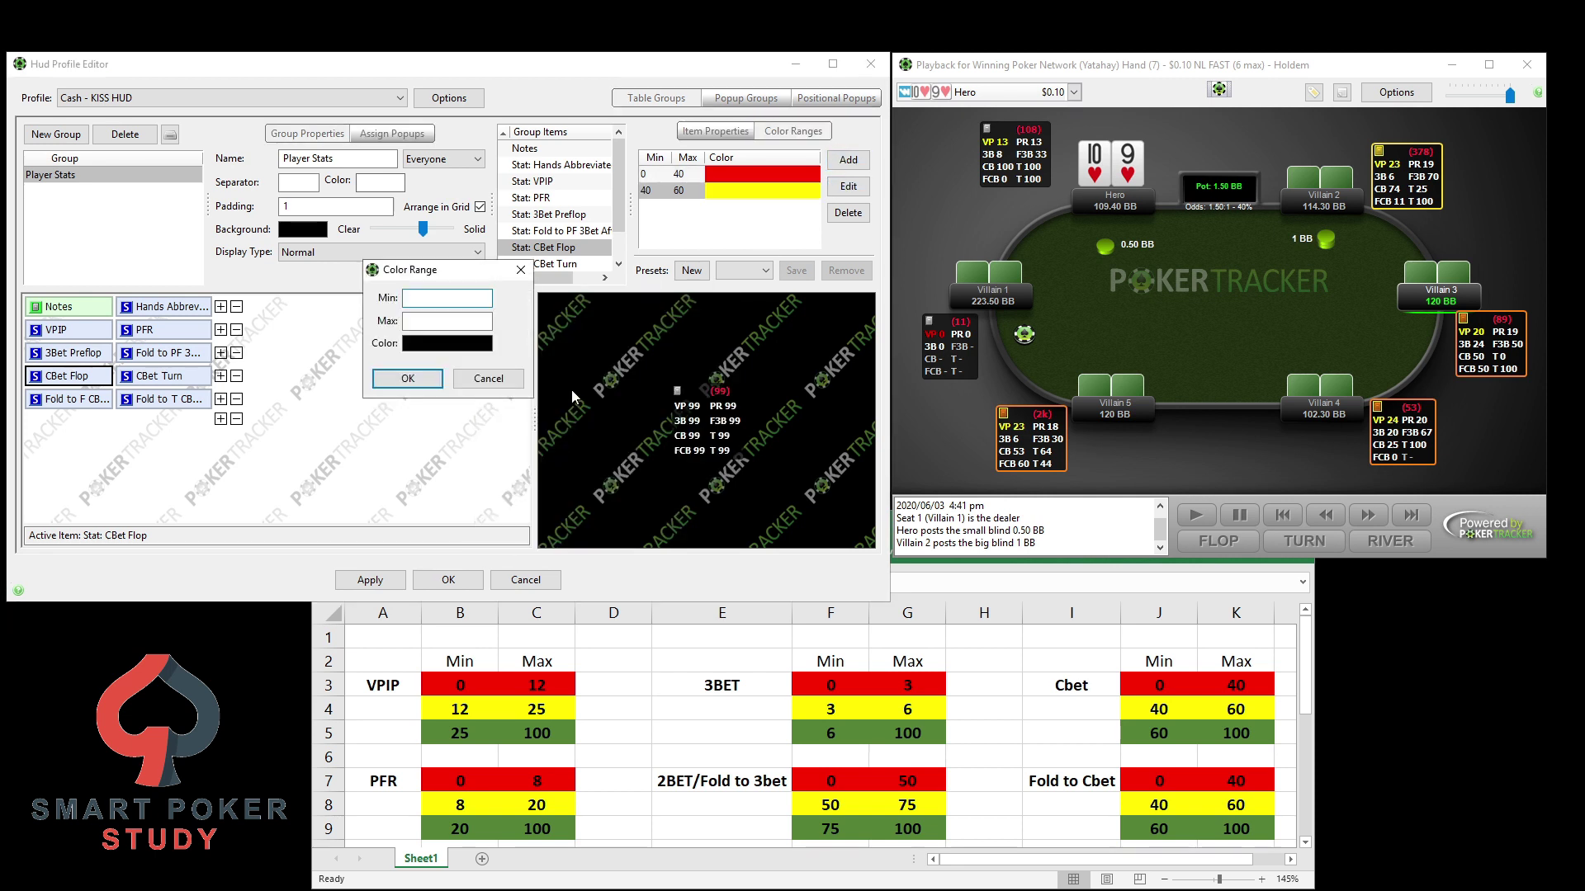
{"action": "key", "text": "Tab"}
{"action": "key", "text": "shift+Tab"}
{"action": "type", "text": "60"}
{"action": "key", "text": "Tab"}
{"action": "type", "text": "100"}
{"action": "left_click", "coordinate": [438, 347]}
{"action": "left_click", "coordinate": [431, 368]}
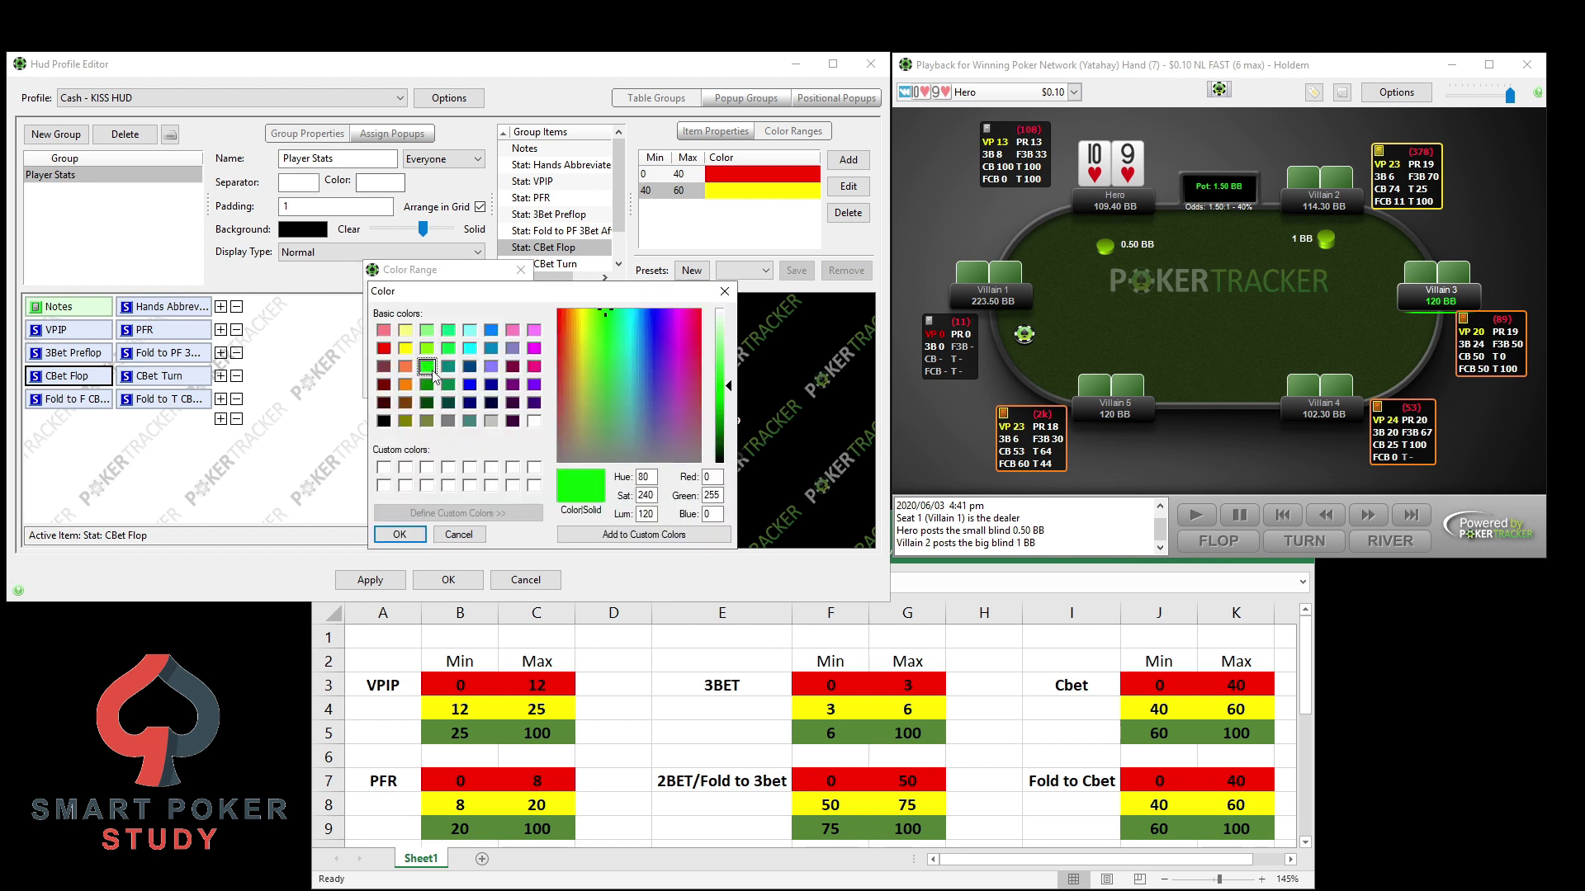
{"action": "left_click", "coordinate": [400, 535]}
{"action": "left_click", "coordinate": [428, 382]}
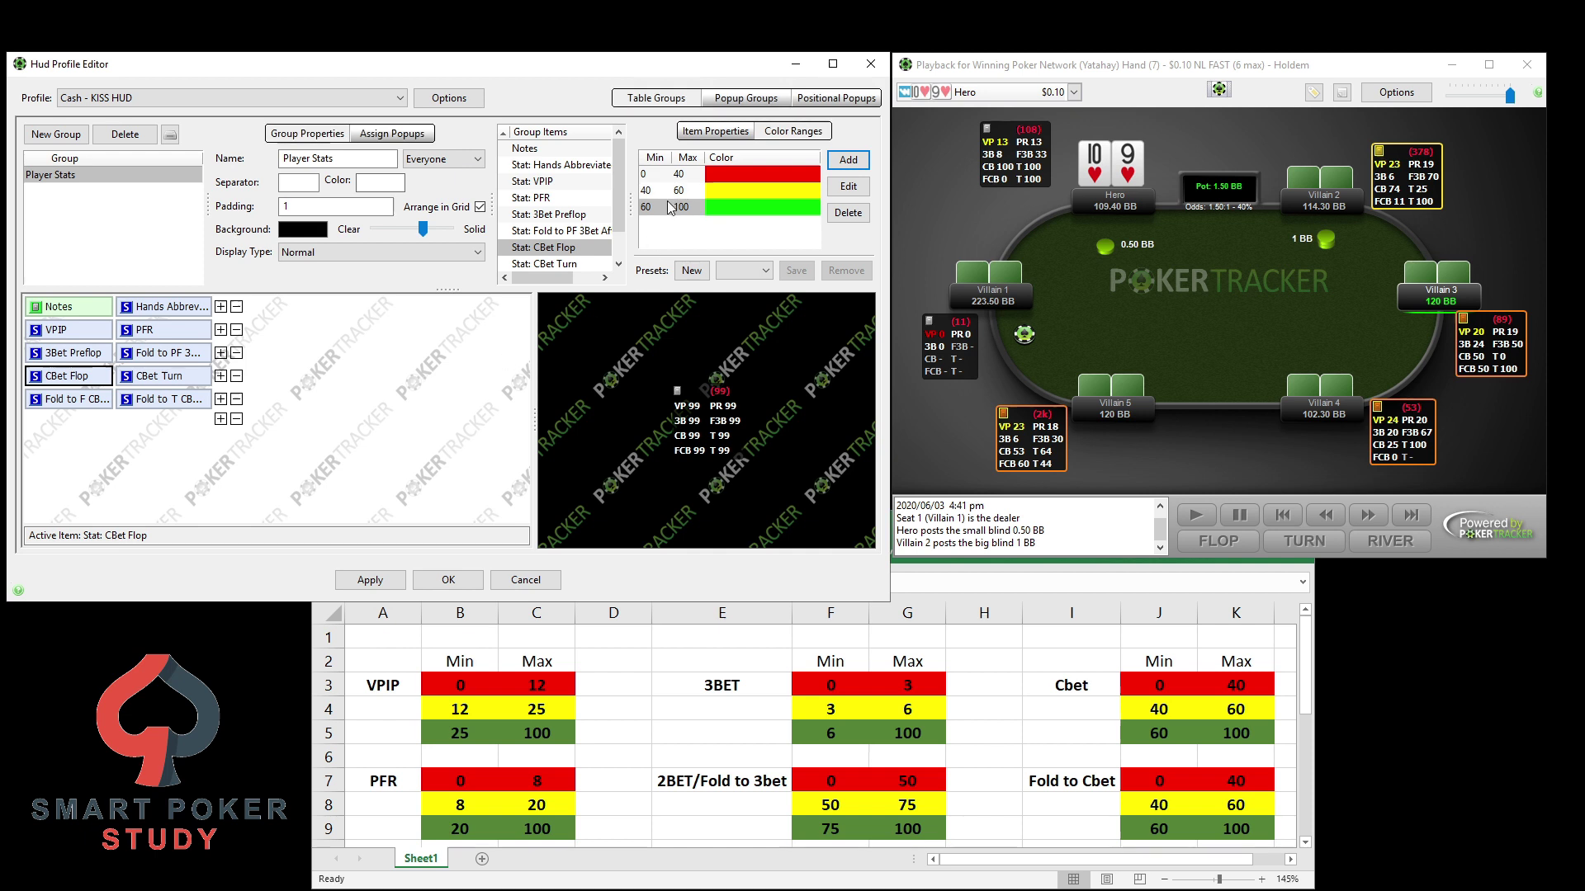
{"action": "left_click", "coordinate": [392, 581]}
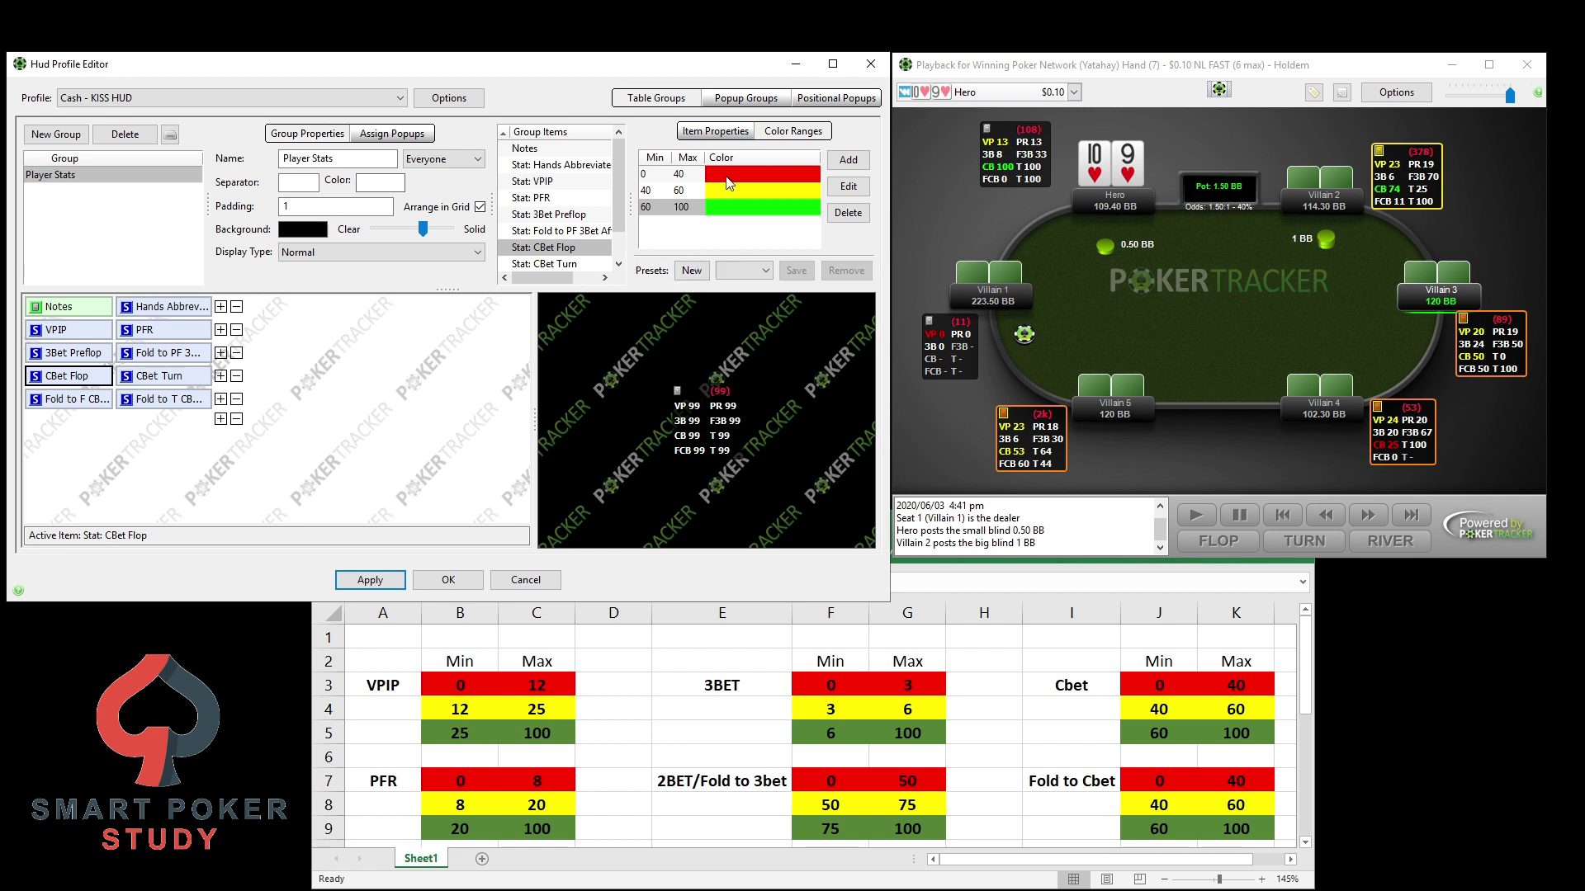
- Save the CBet Flop colour bands as a new preset called 'Cbet'
{"action": "left_click", "coordinate": [691, 270]}
{"action": "type", "text": "Cb"}
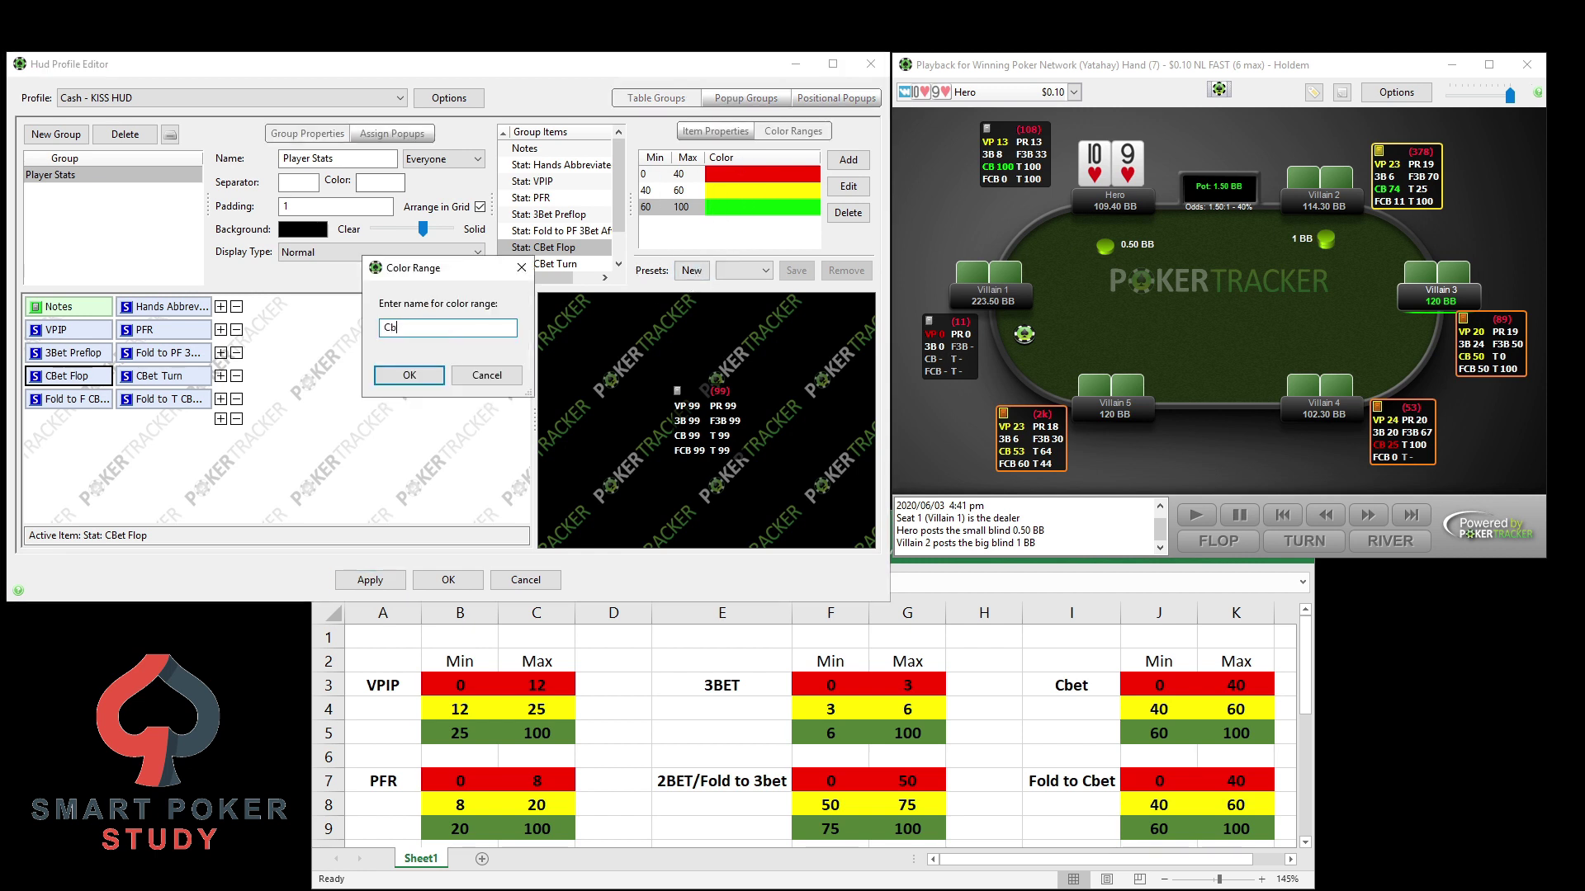
{"action": "type", "text": "et"}
{"action": "left_click", "coordinate": [418, 375]}
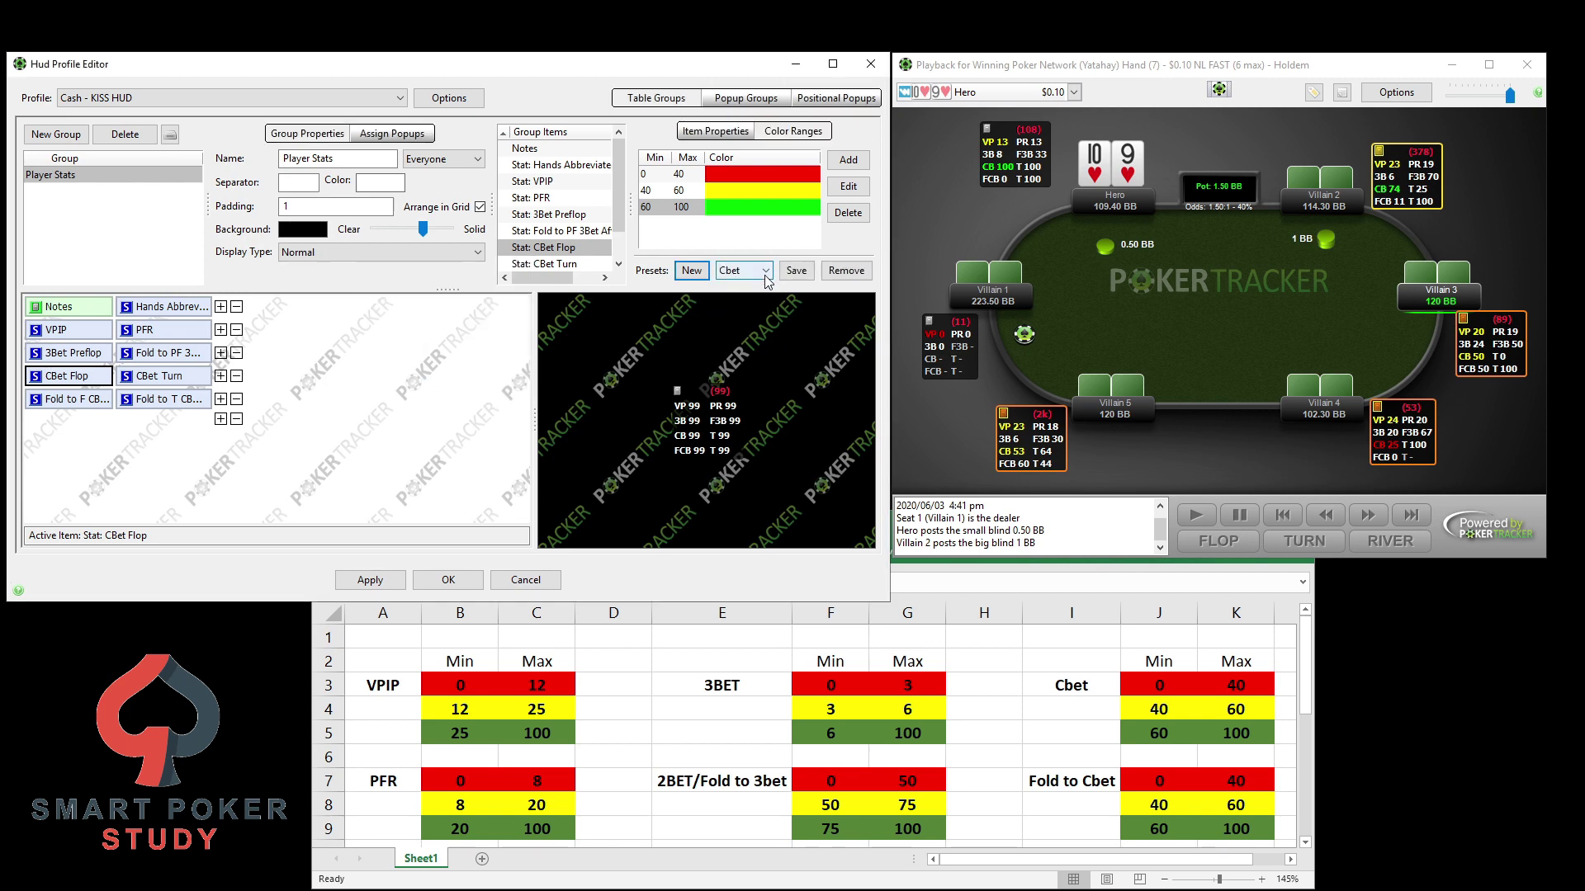
- Check the HUD profile and colour preset dropdowns, leaving Cbet selected
{"action": "left_click", "coordinate": [175, 99]}
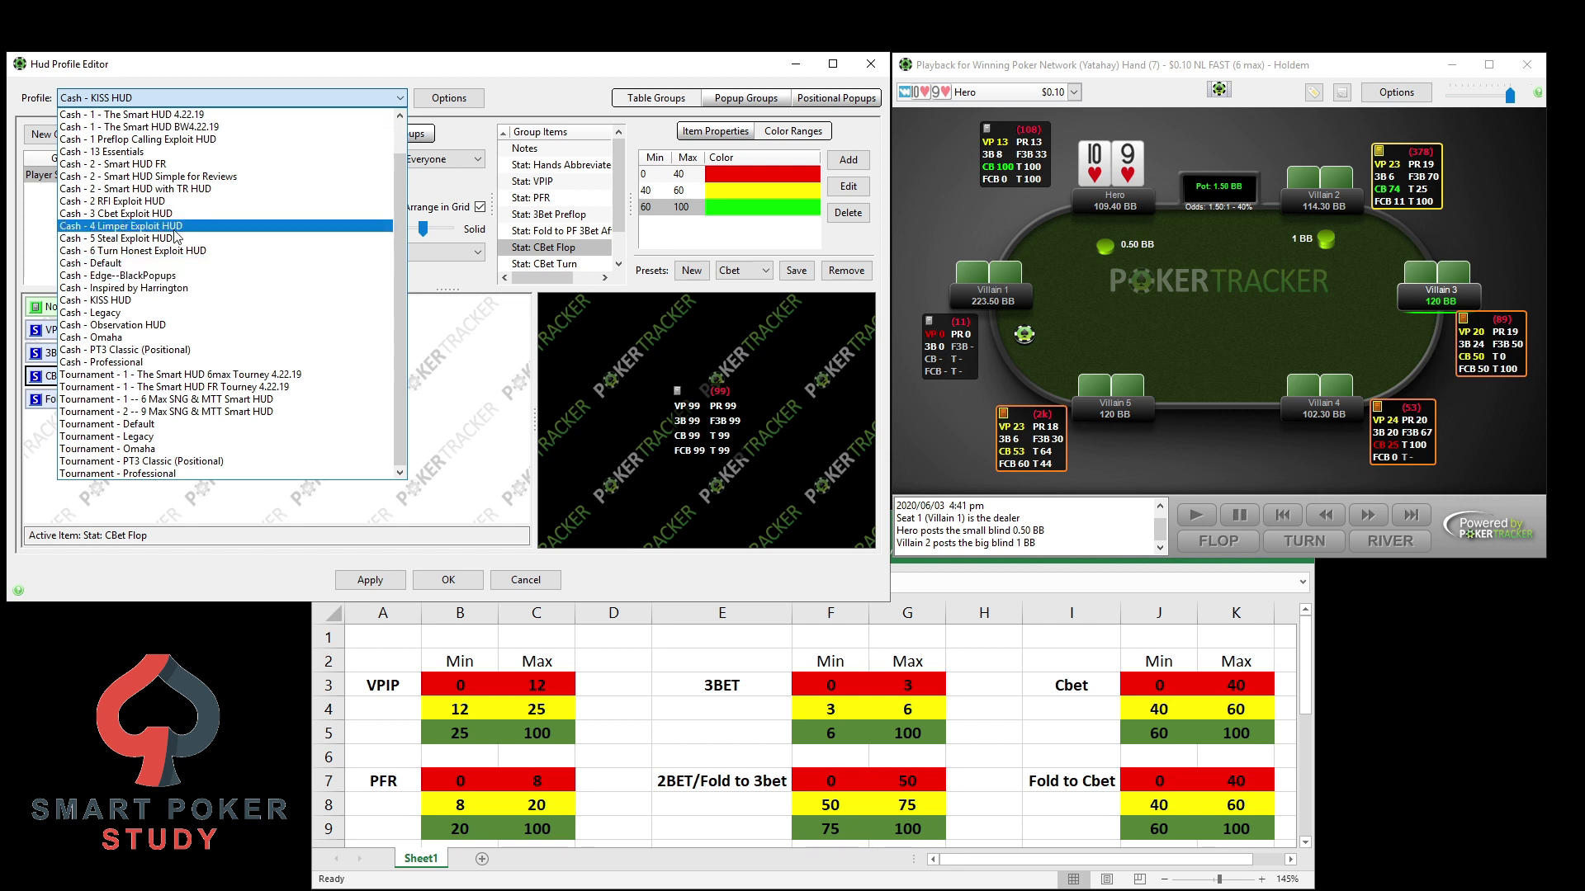
{"action": "key", "text": "Escape"}
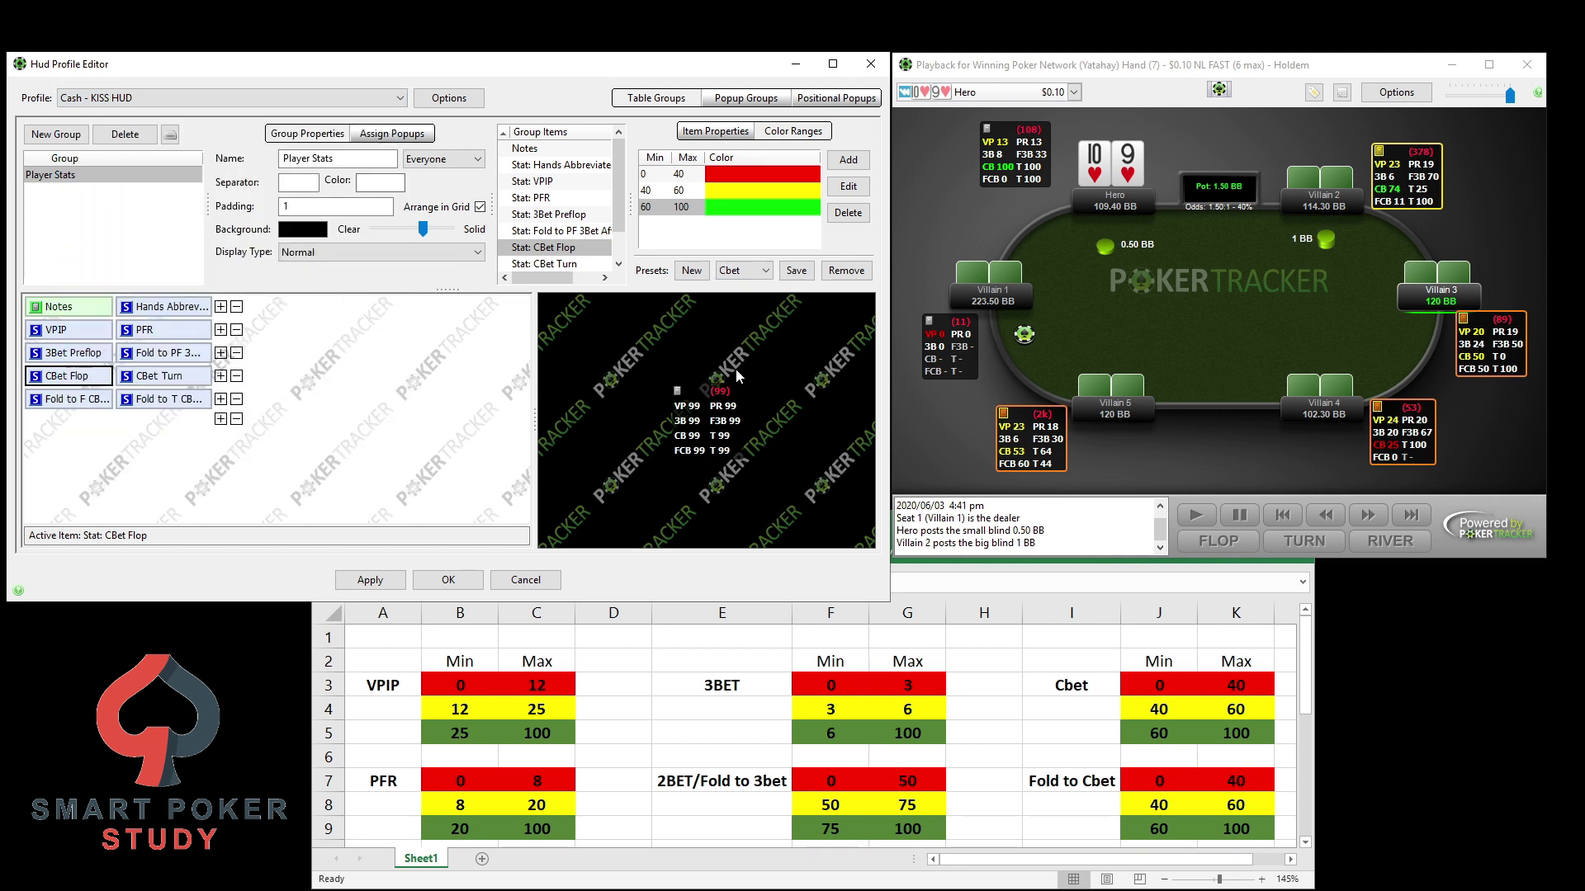
{"action": "left_click", "coordinate": [751, 272]}
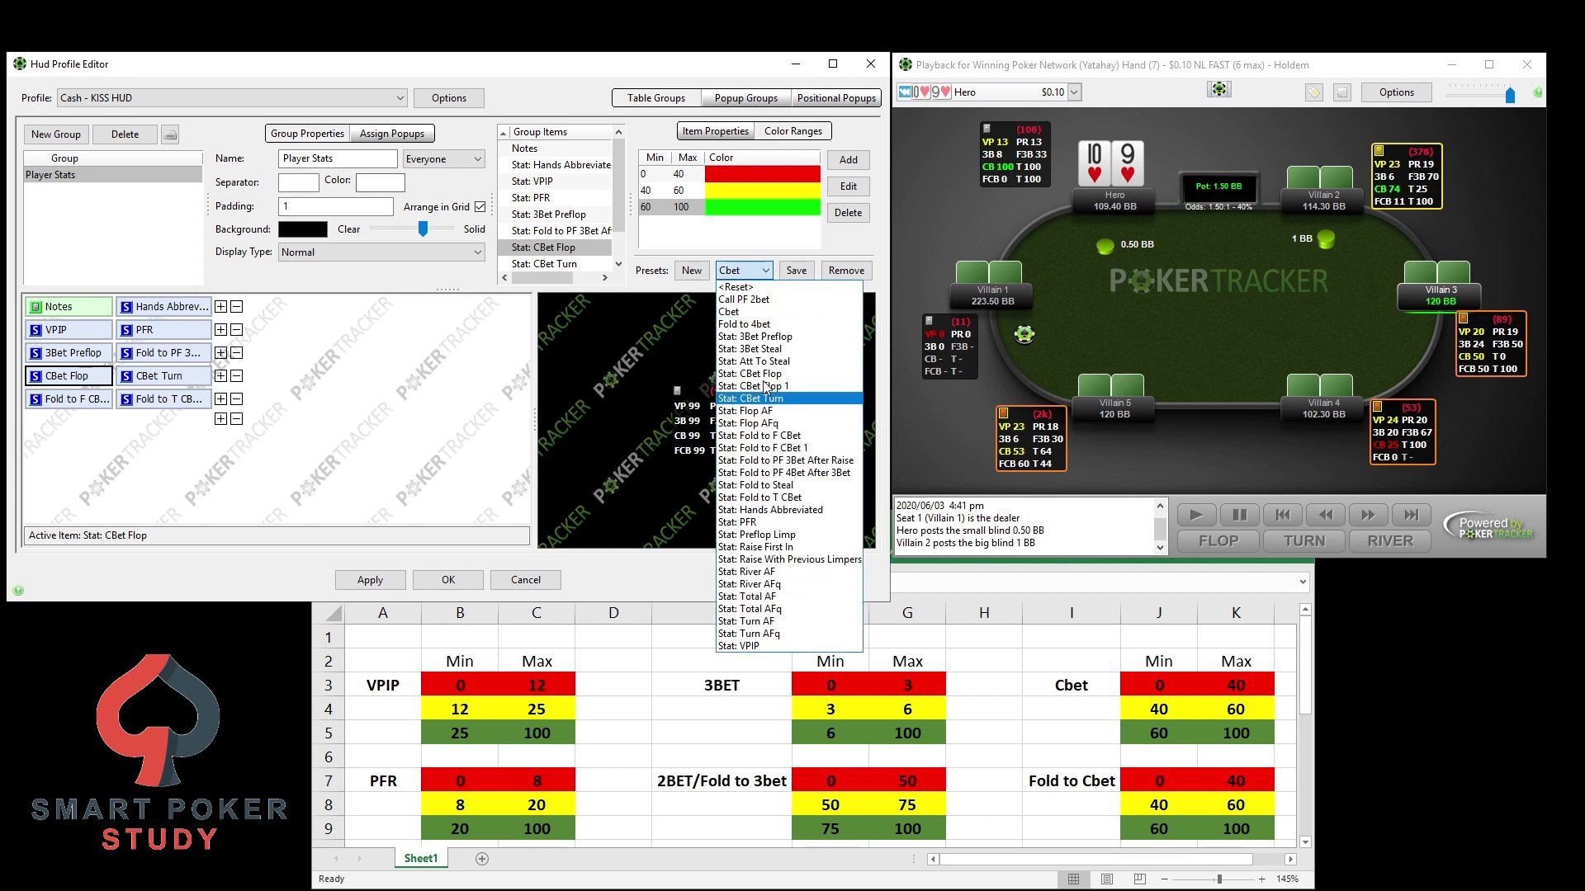
{"action": "left_click", "coordinate": [740, 313]}
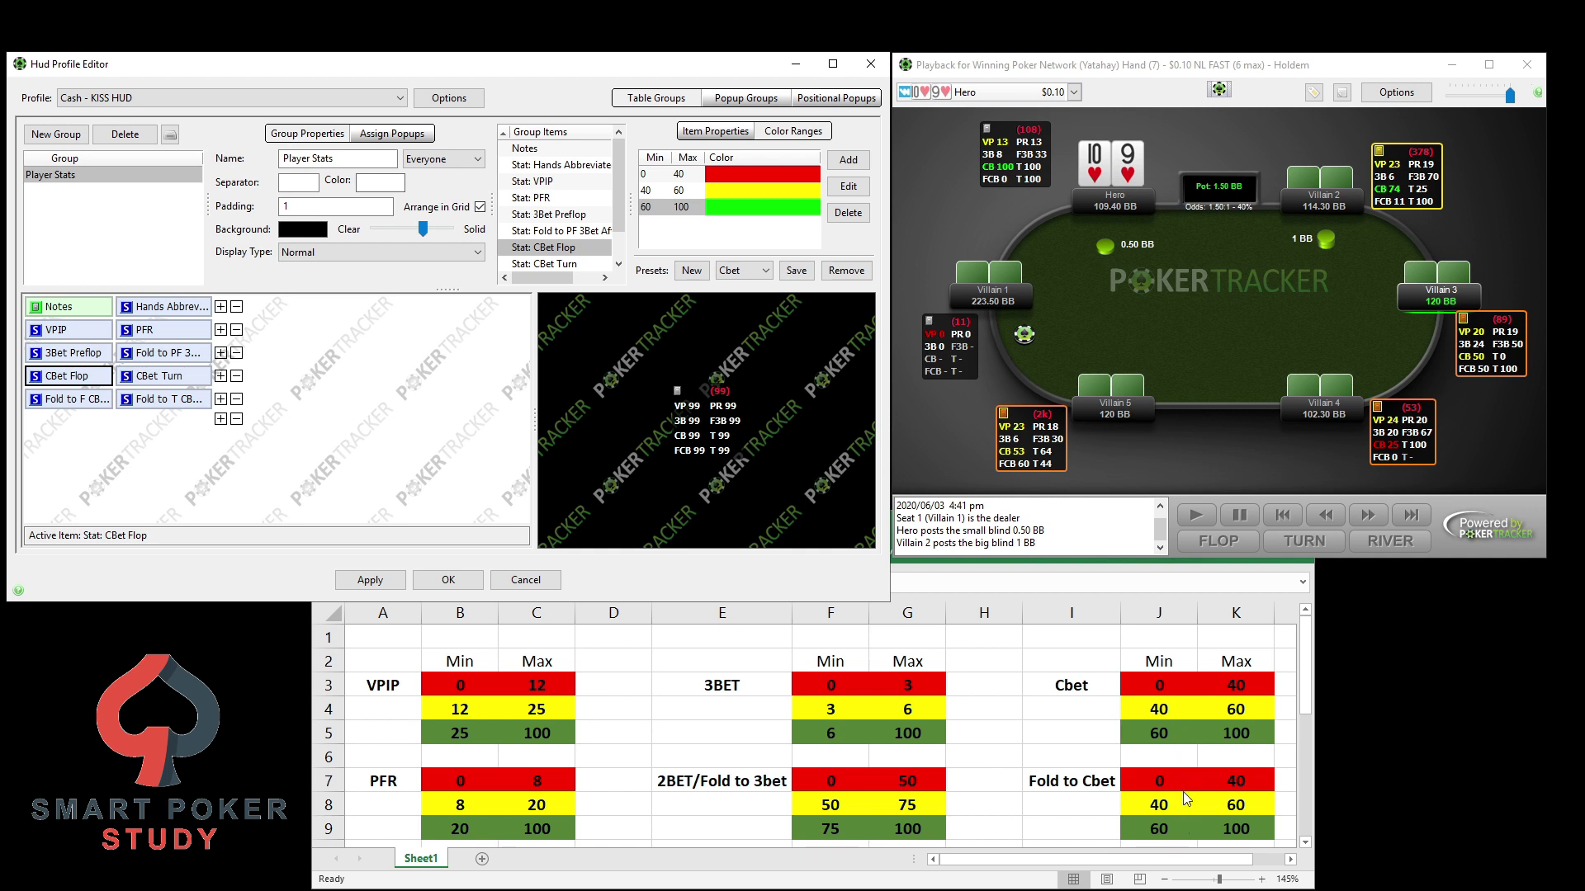
- Choose the Cbet preset for Fold to F CBet, Fold to T CBet and CBet Turn, then apply
{"action": "left_click", "coordinate": [92, 403]}
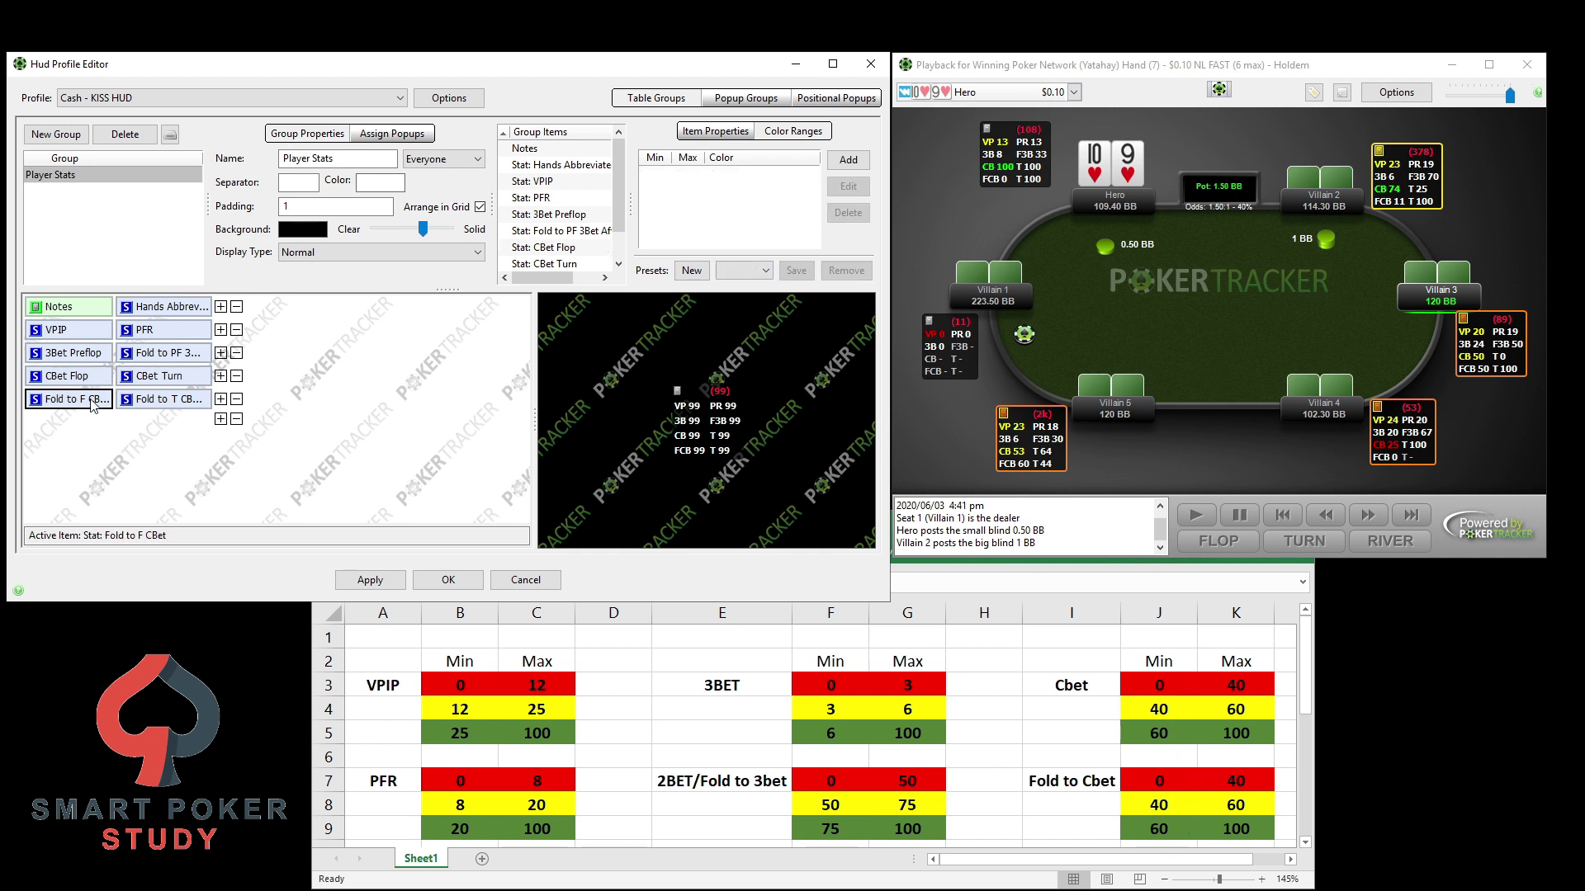
{"action": "left_click", "coordinate": [739, 271]}
{"action": "left_click", "coordinate": [731, 312]}
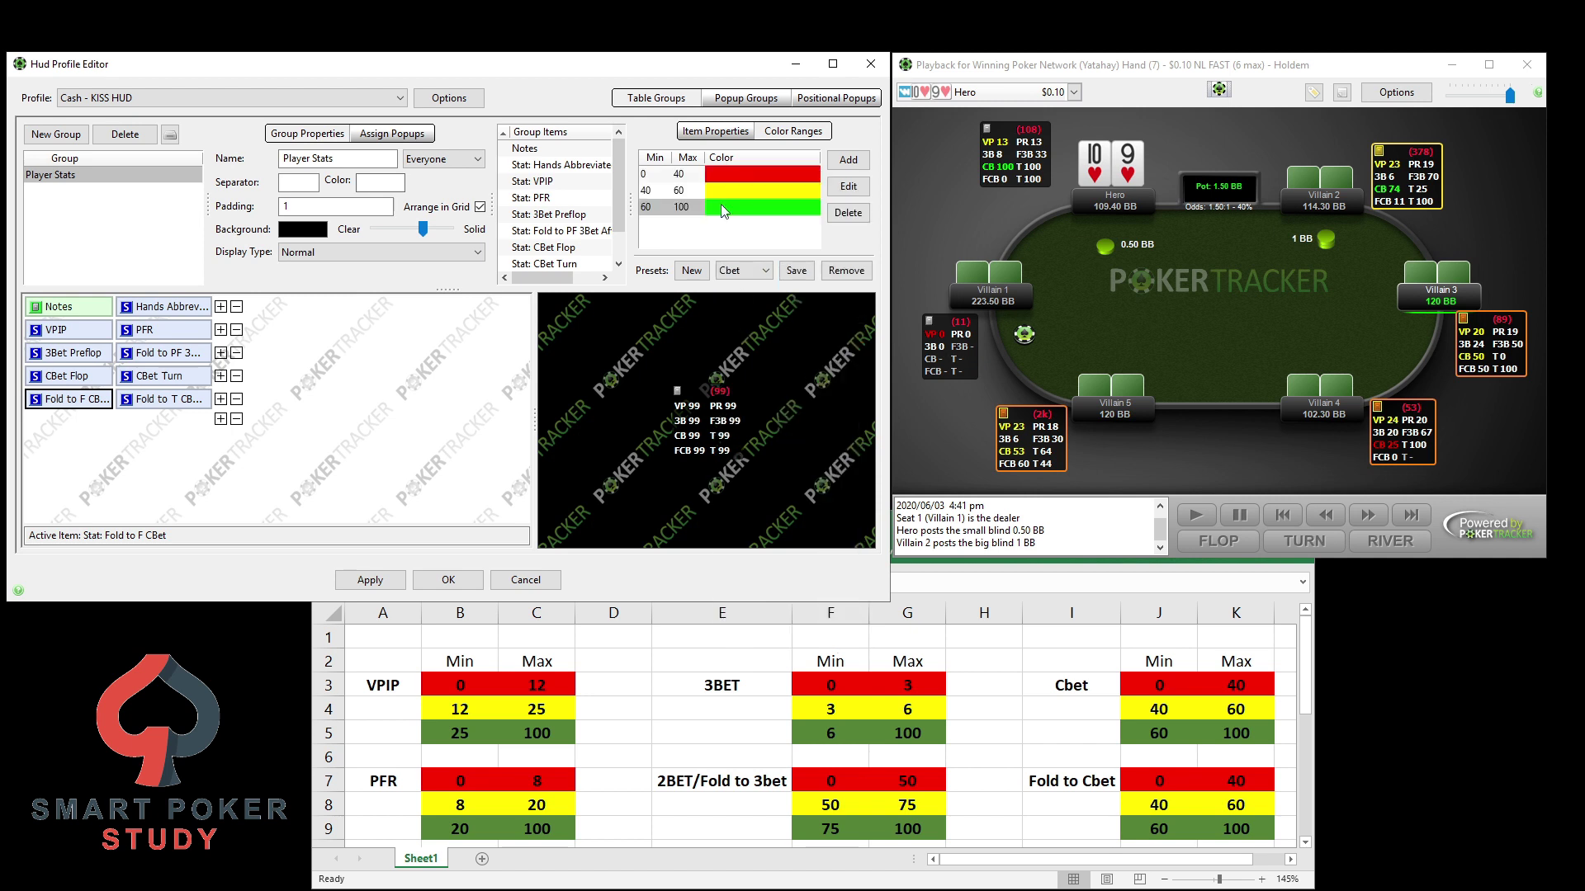
{"action": "left_click", "coordinate": [178, 400]}
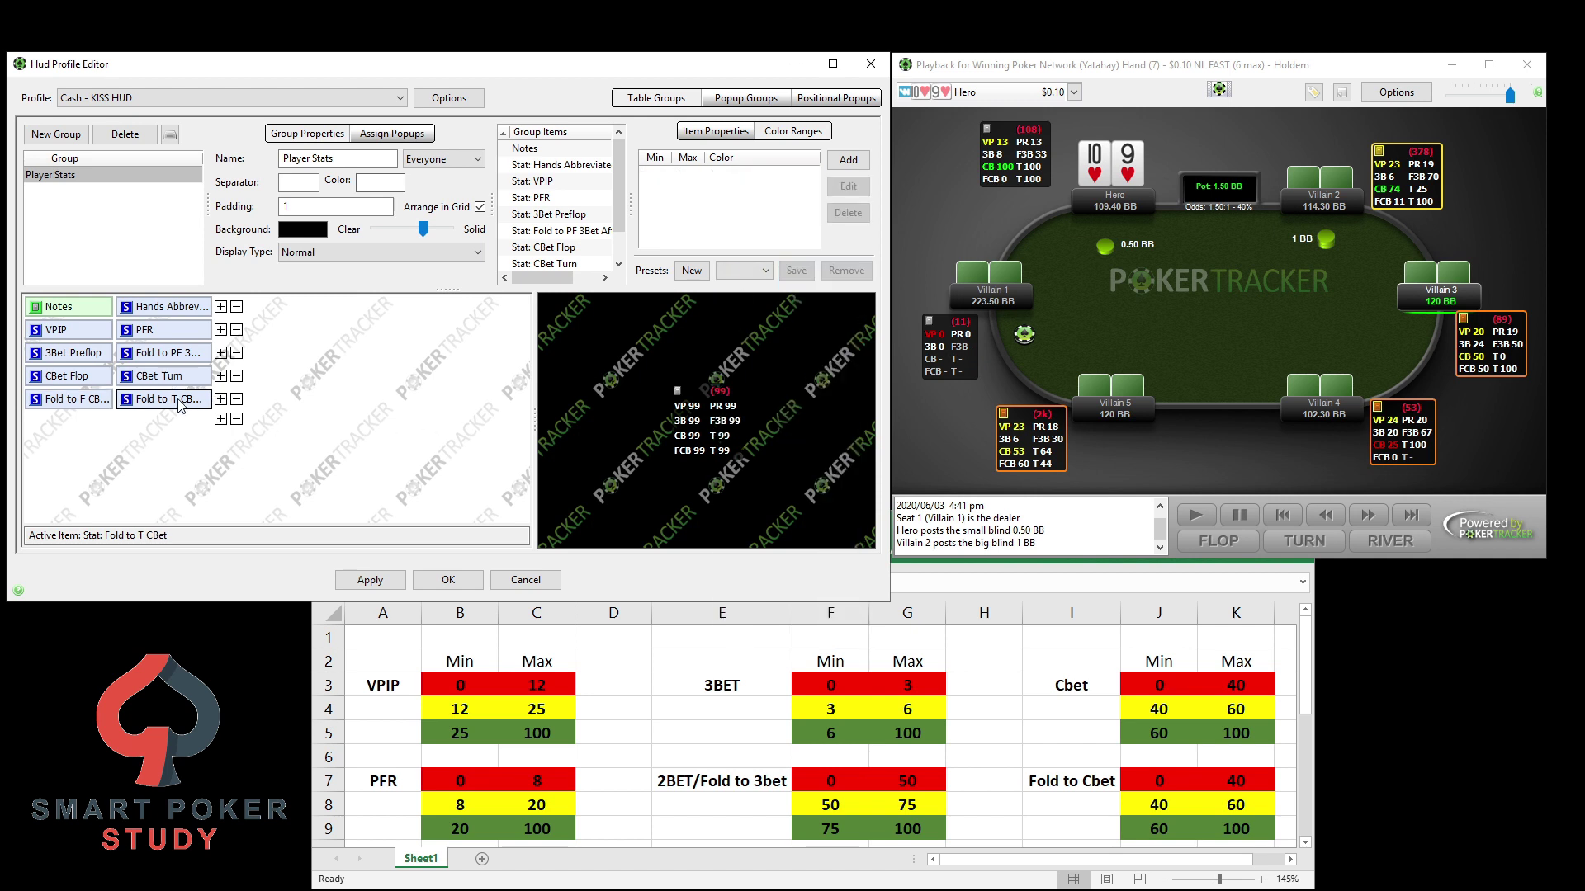
{"action": "left_click", "coordinate": [763, 275]}
{"action": "left_click", "coordinate": [759, 312]}
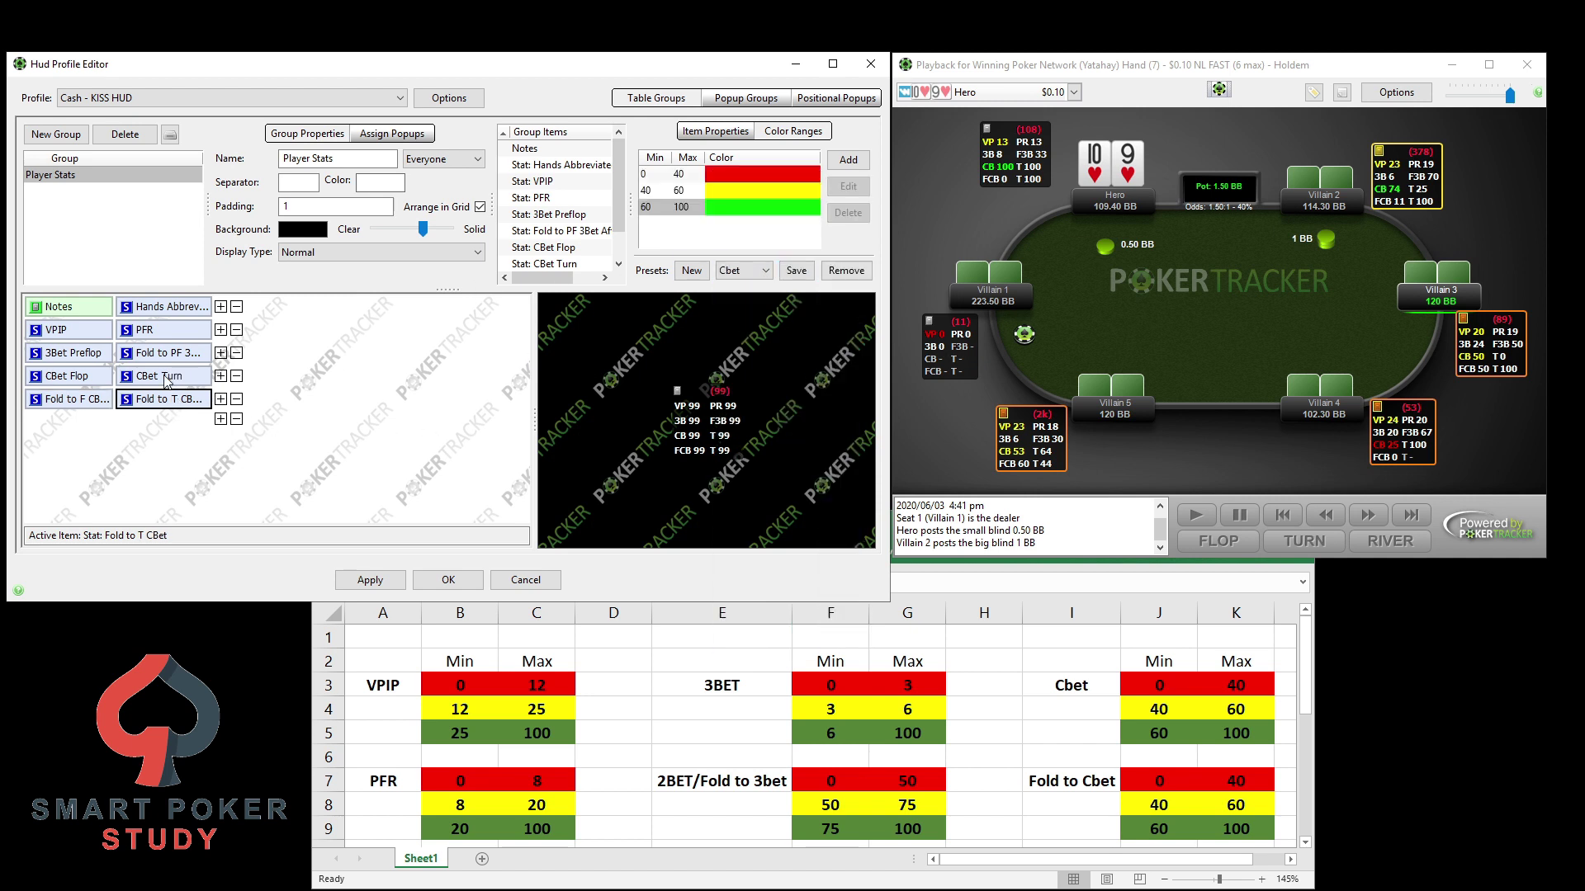
{"action": "left_click", "coordinate": [166, 375]}
{"action": "left_click", "coordinate": [742, 270]}
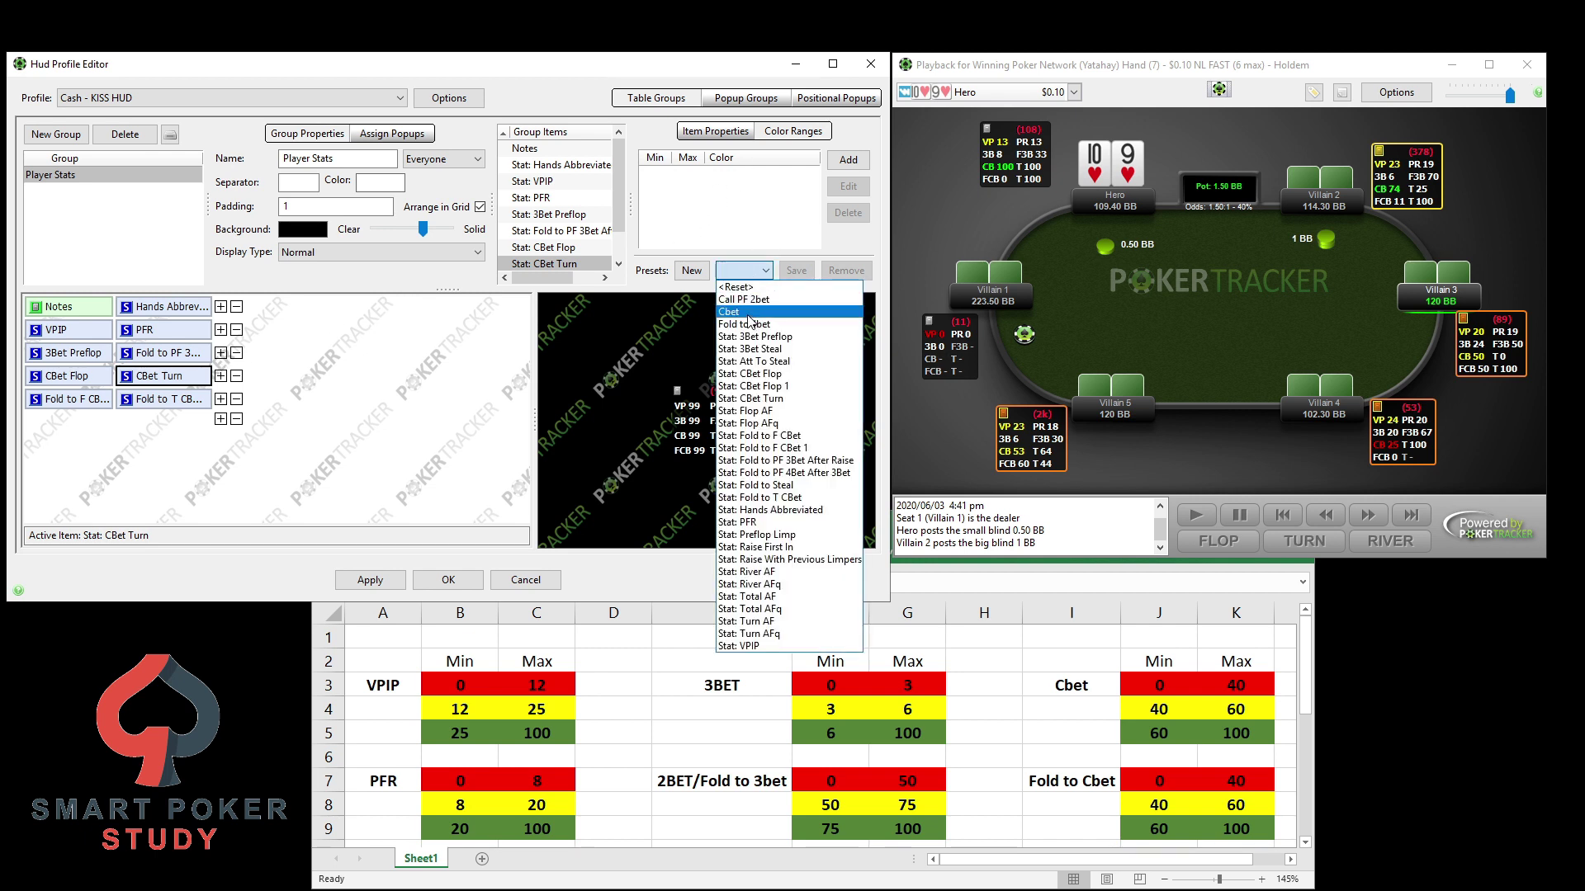
{"action": "left_click", "coordinate": [751, 321]}
{"action": "left_click", "coordinate": [367, 582]}
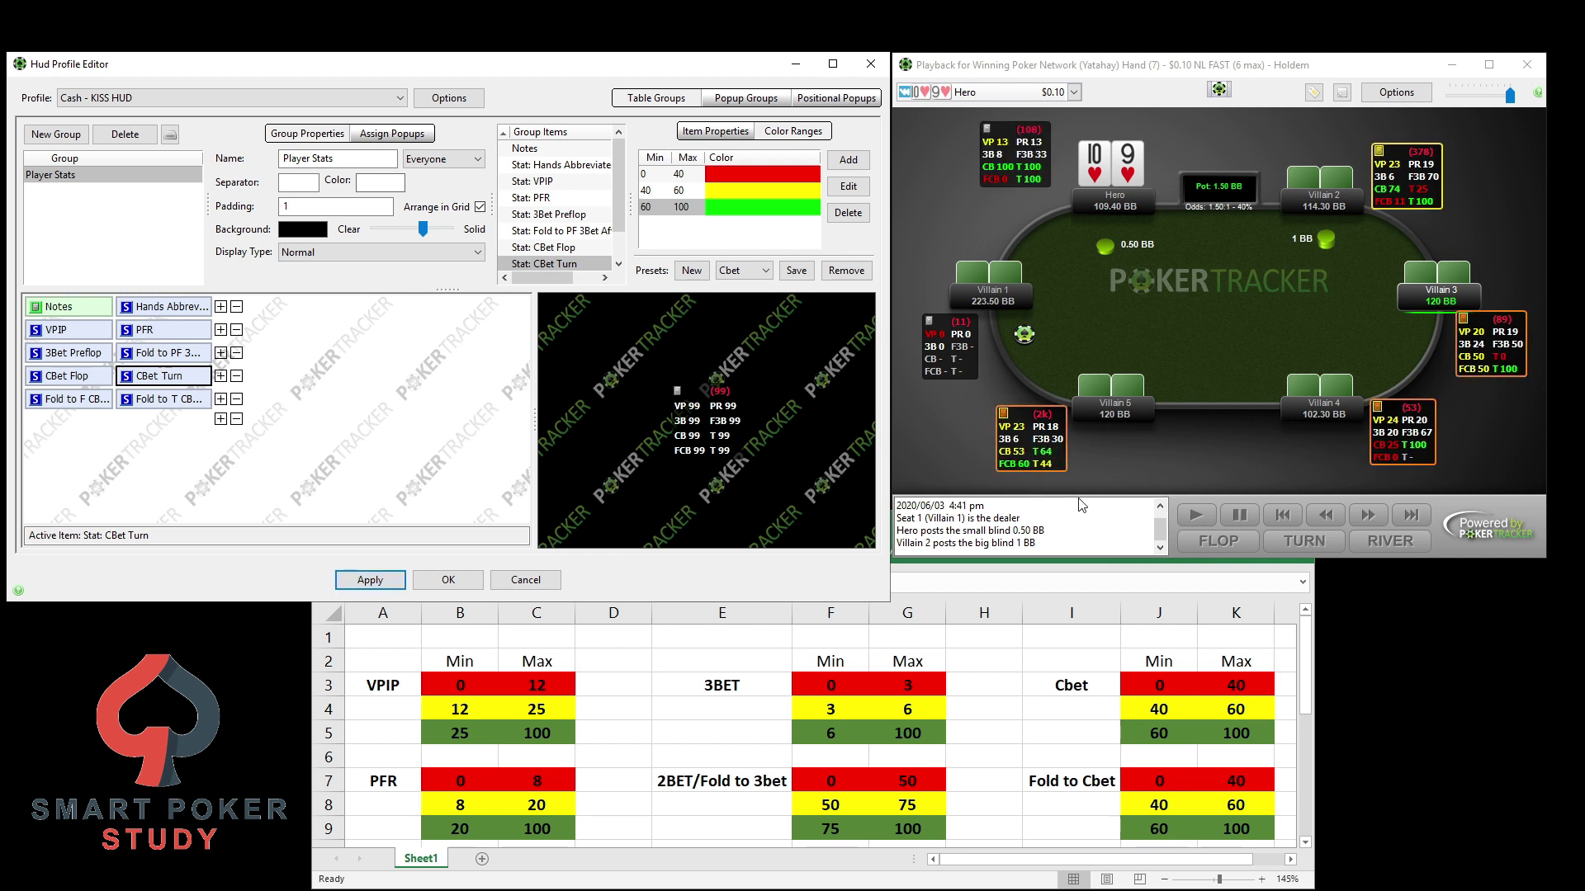
{"action": "mouse_move", "coordinate": [1022, 467]}
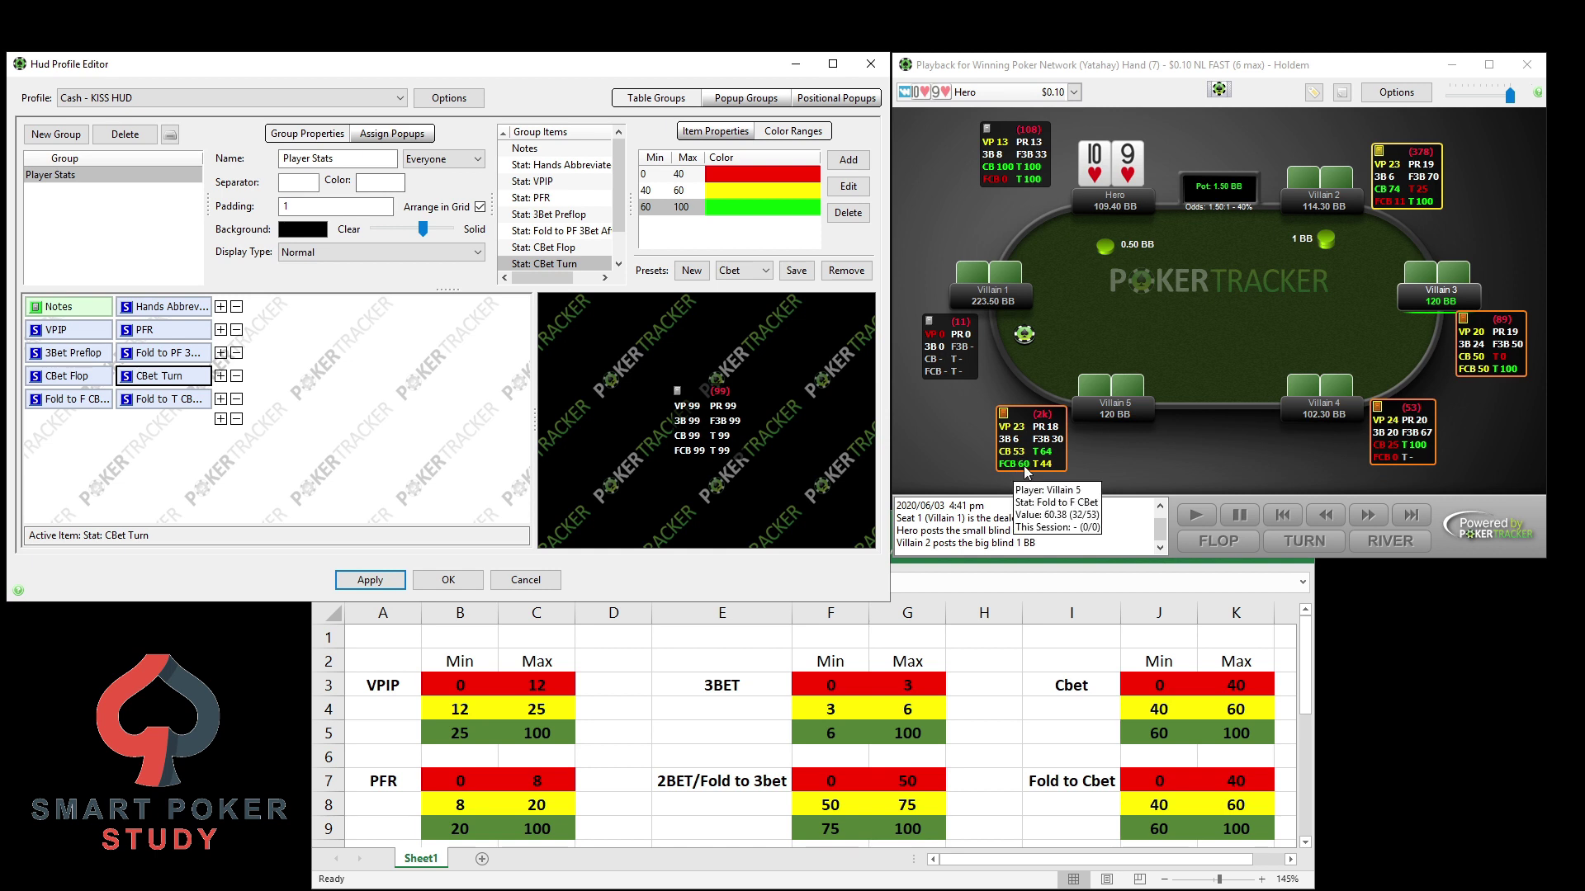